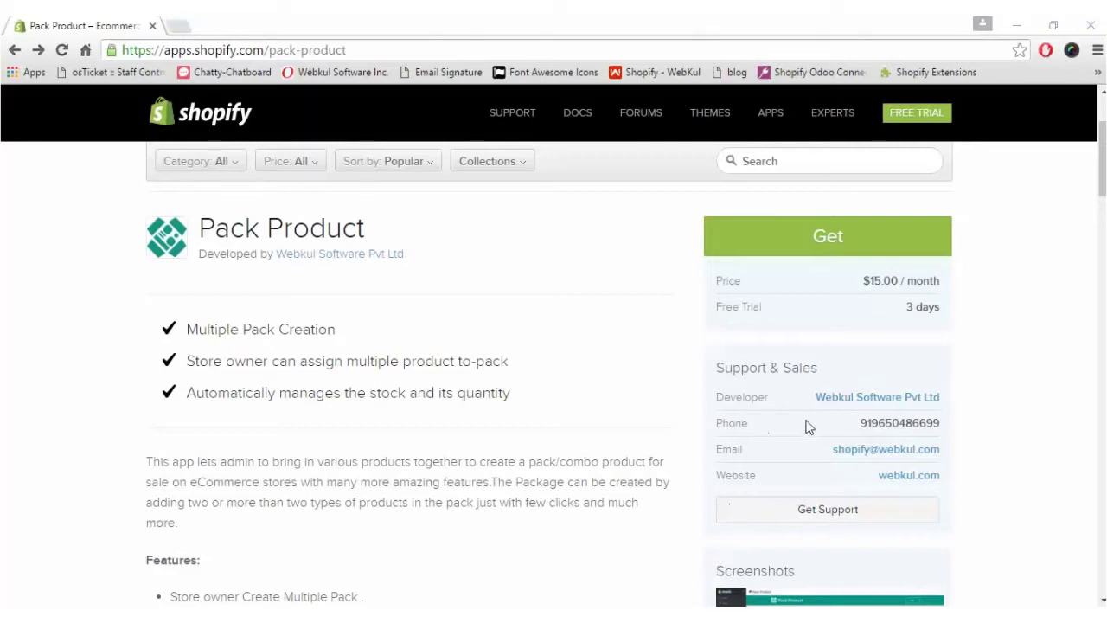
Get the Pack Product app and log in with the store's suggested URL to reach its Home page.
triple_click(367, 54)
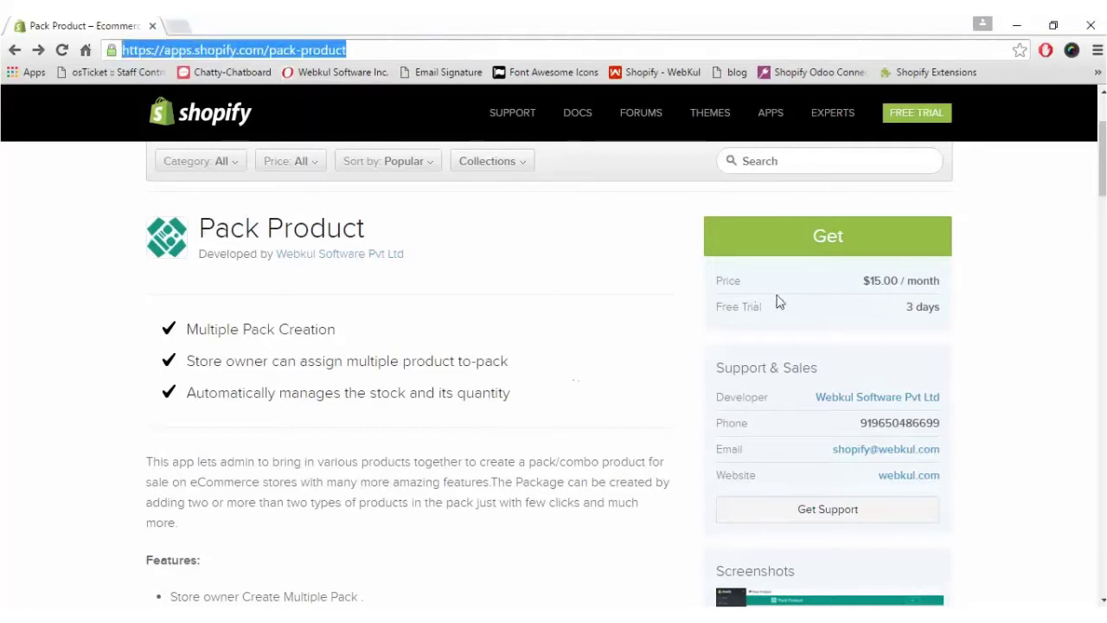
click(811, 252)
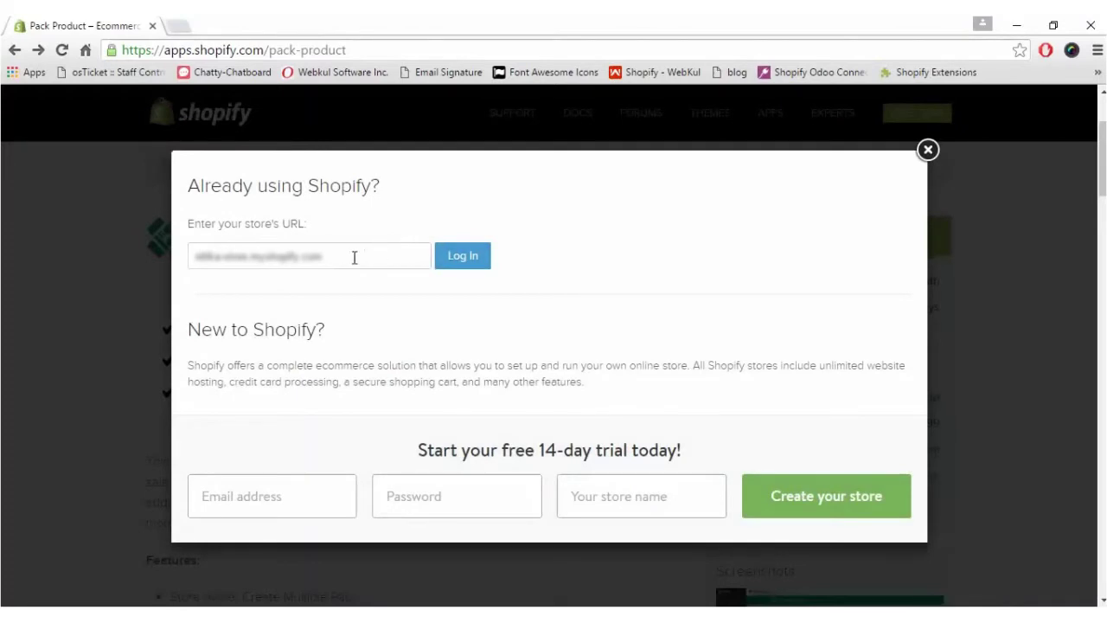
click(354, 256)
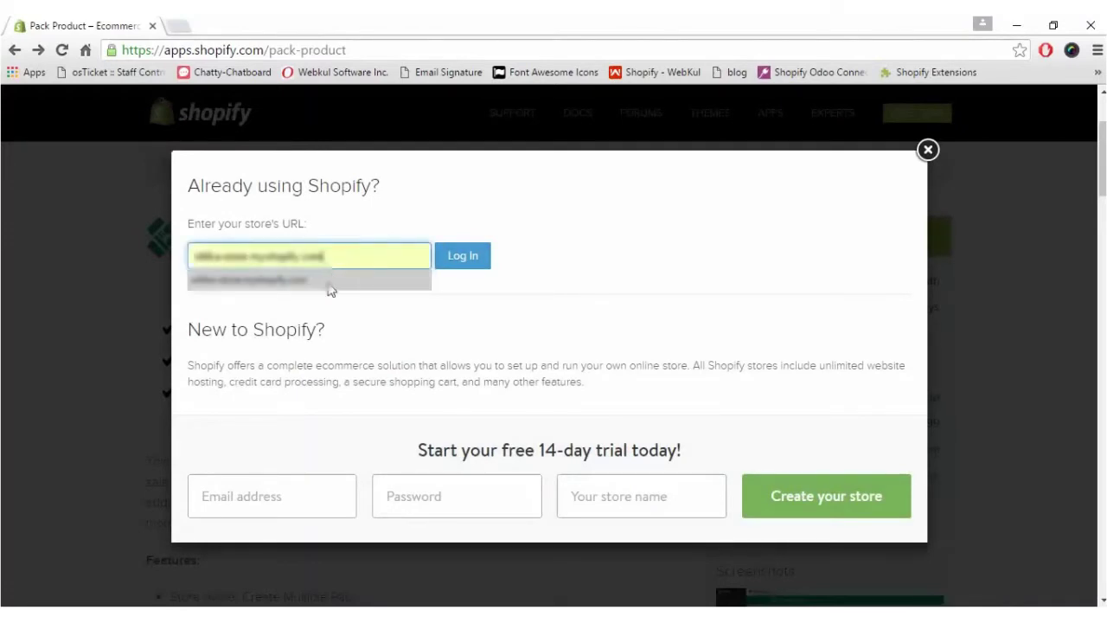
click(329, 283)
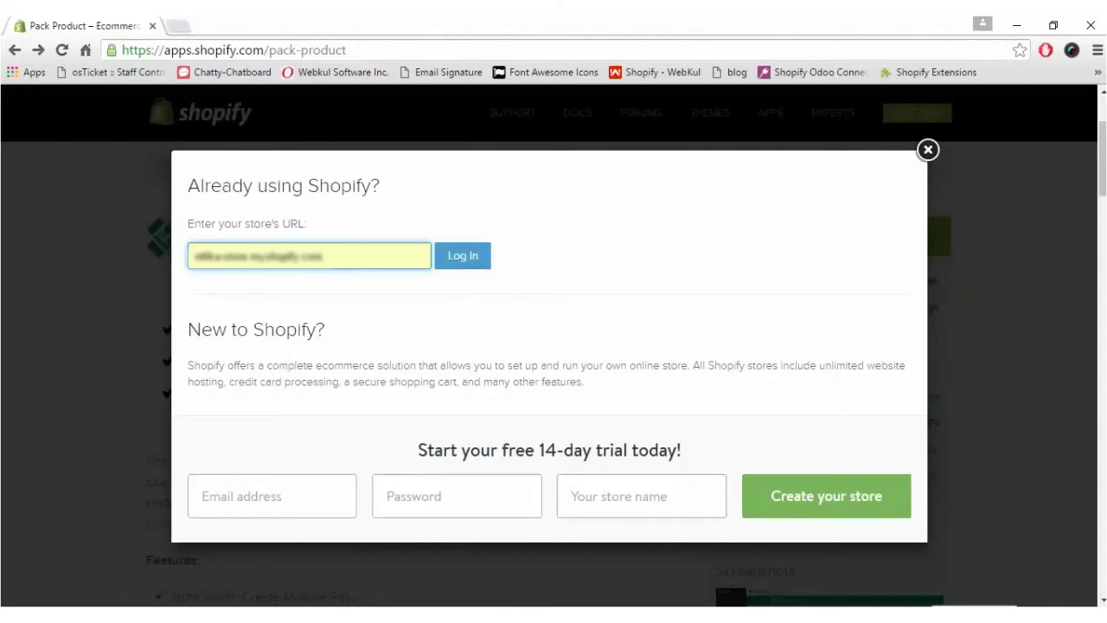
click(912, 621)
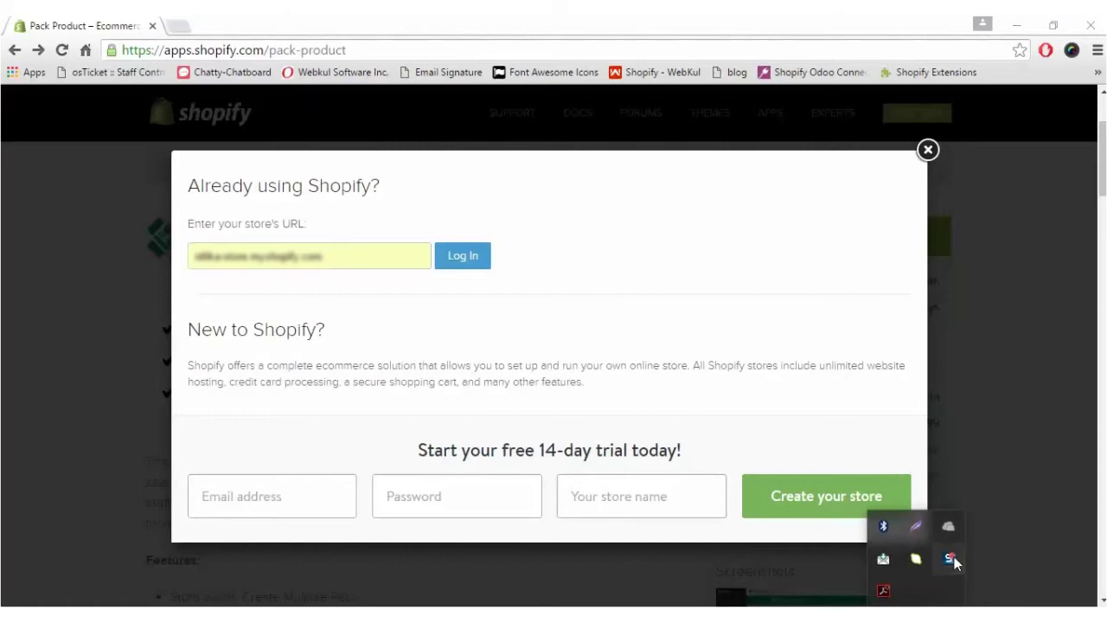
click(677, 580)
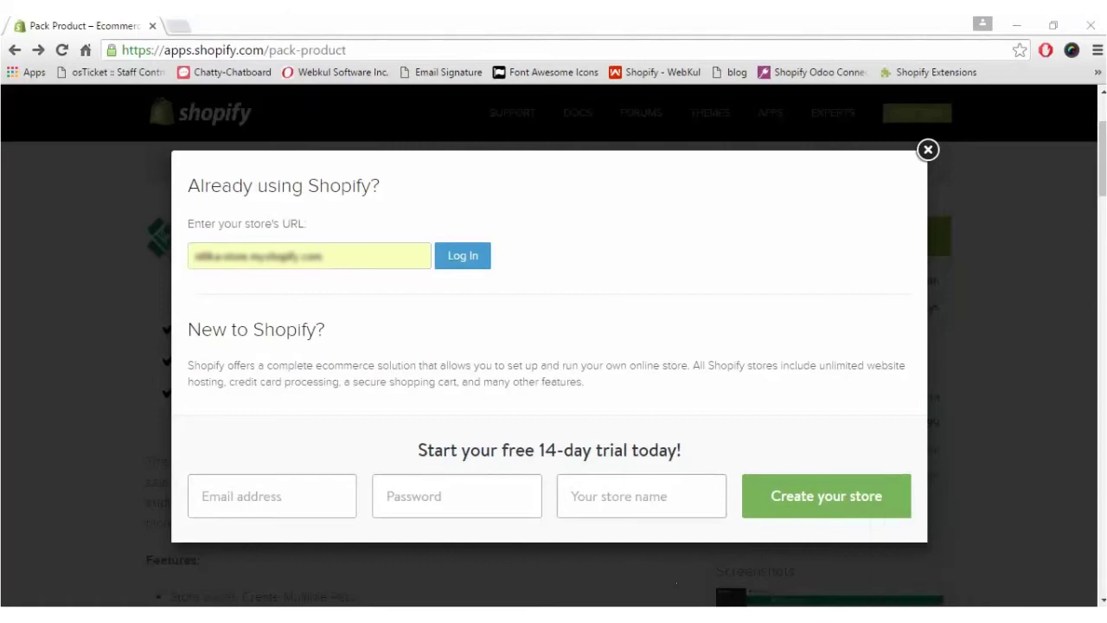
click(912, 620)
click(947, 558)
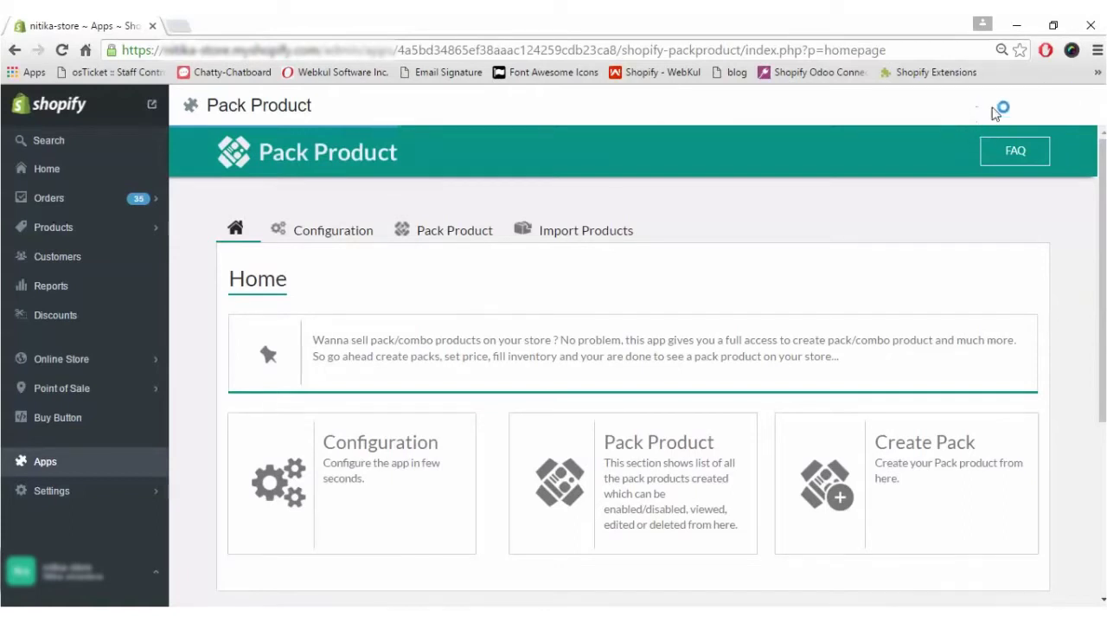
scroll(638, 367, down, 3)
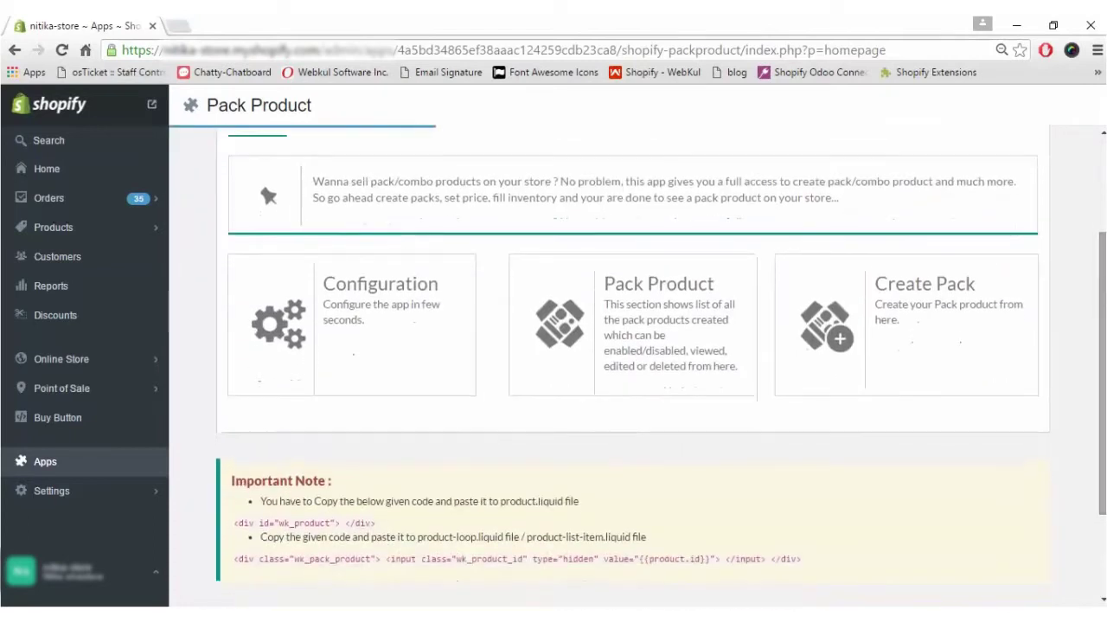
scroll(638, 367, up, 3)
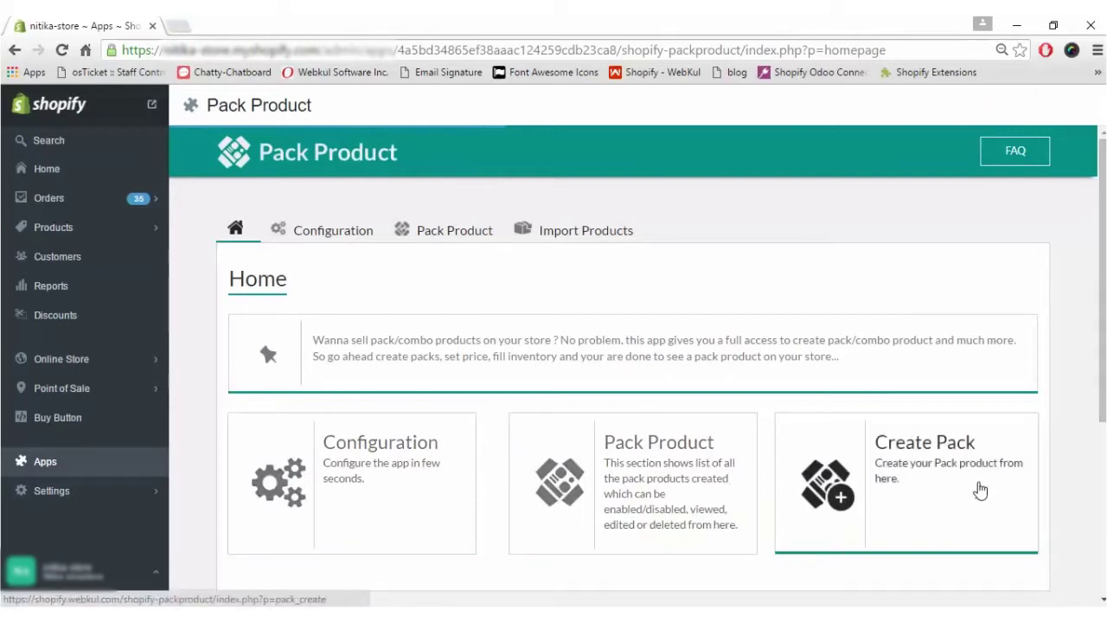
scroll(1100, 346, down, 1)
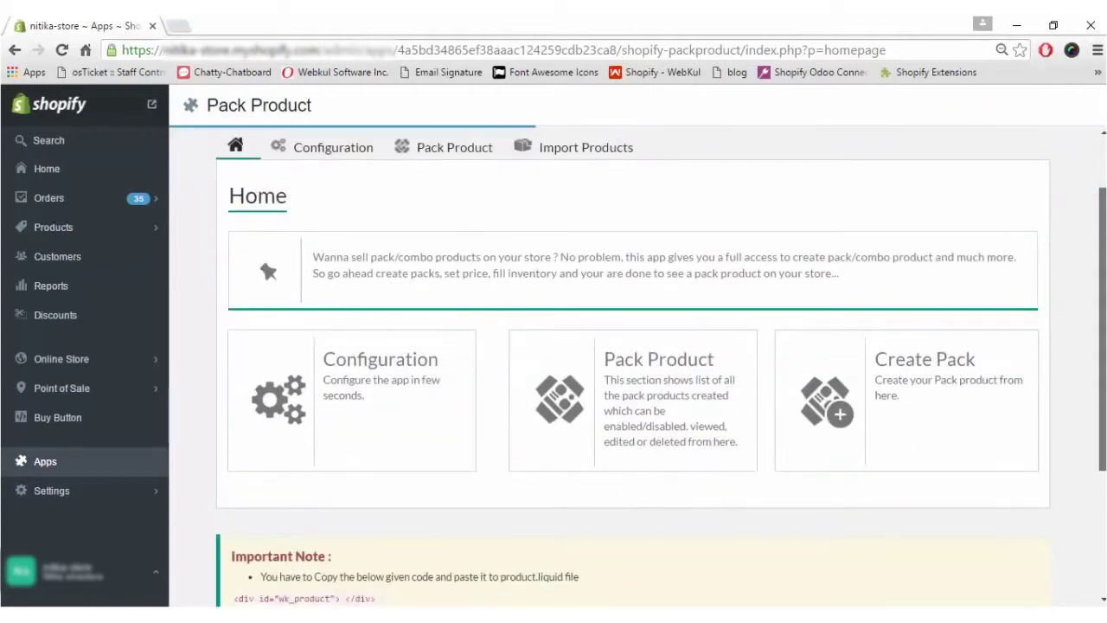
scroll(371, 314, up, 1)
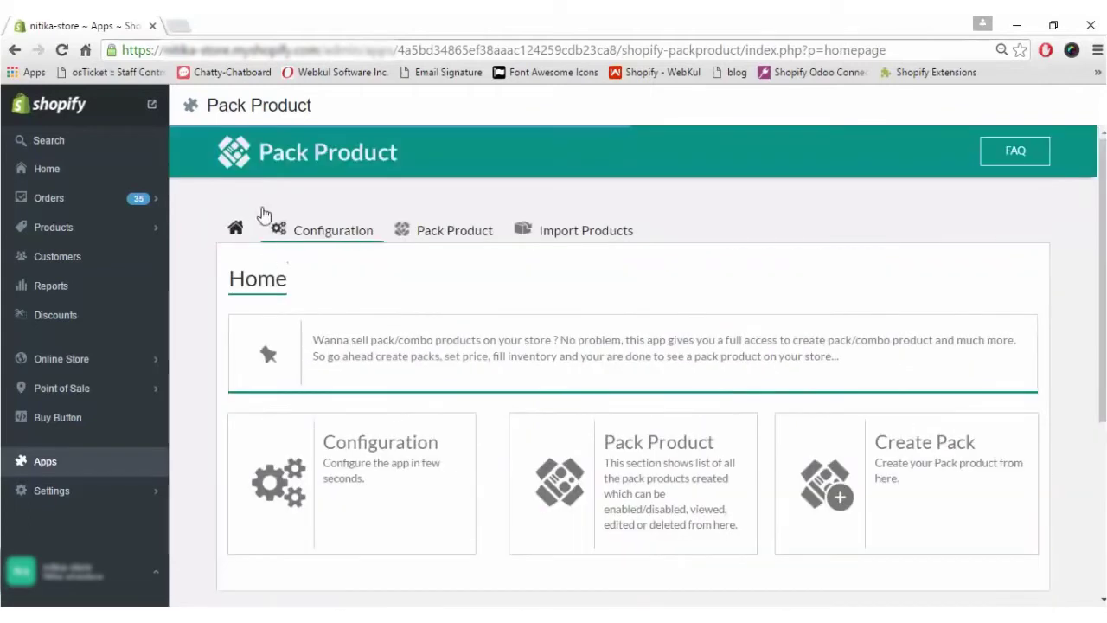
Check the Domain Name and notification Email values in the app's Configuration settings.
click(294, 243)
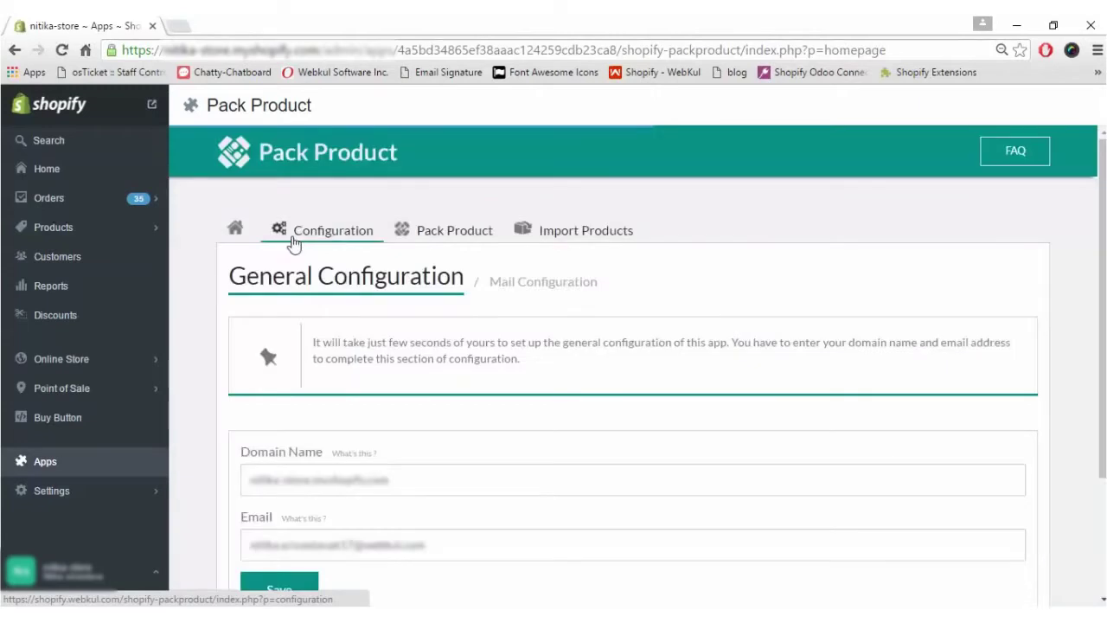
double_click(396, 479)
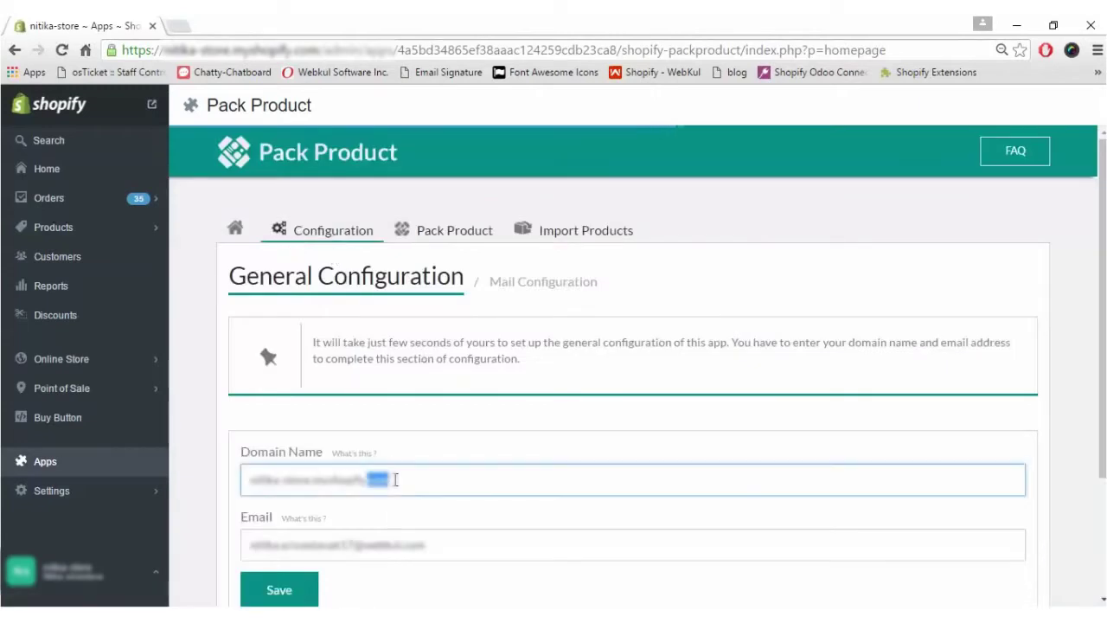
click(470, 546)
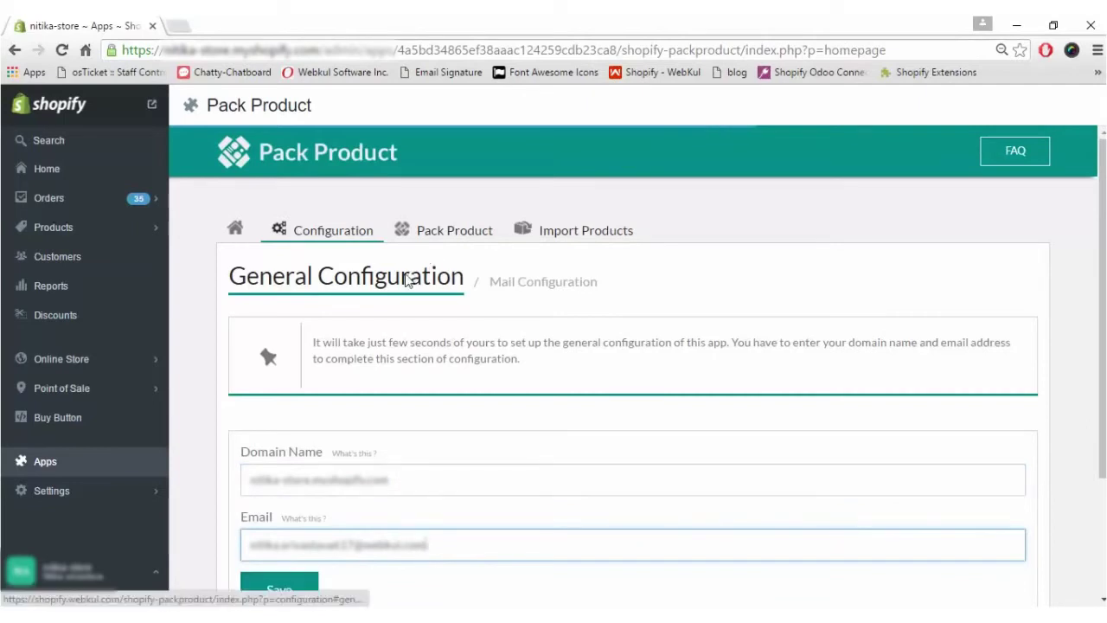
Review the Mail Configuration settings, then list existing packs, showing COMBO 1 with quantity 1.
click(547, 288)
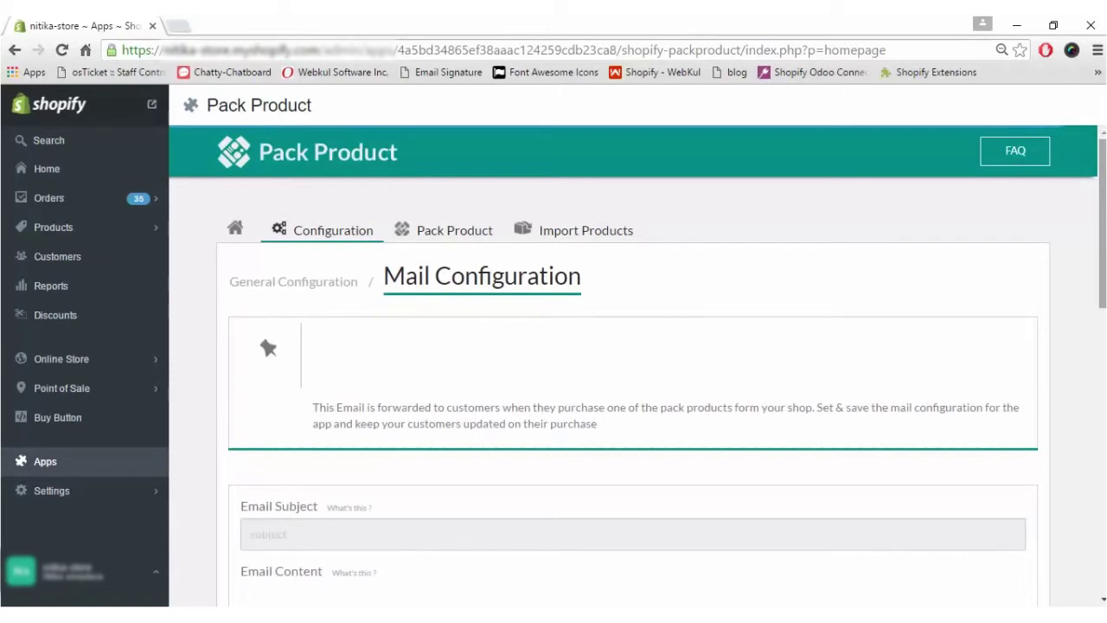
scroll(637, 363, down, 3)
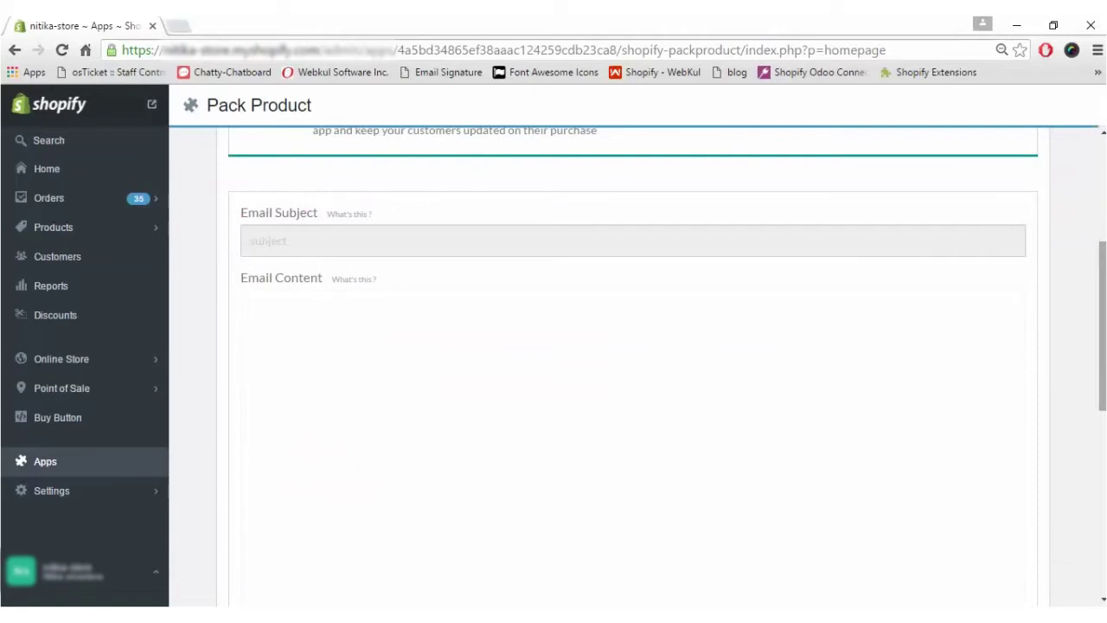
scroll(1015, 288, up, 3)
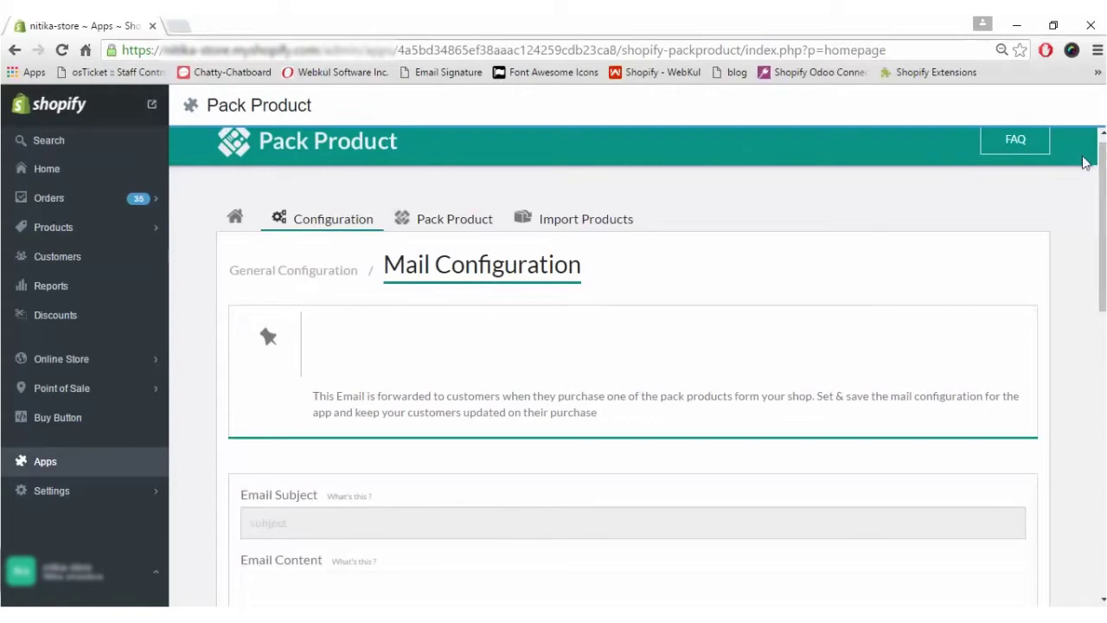
drag(1101, 160, 1101, 334)
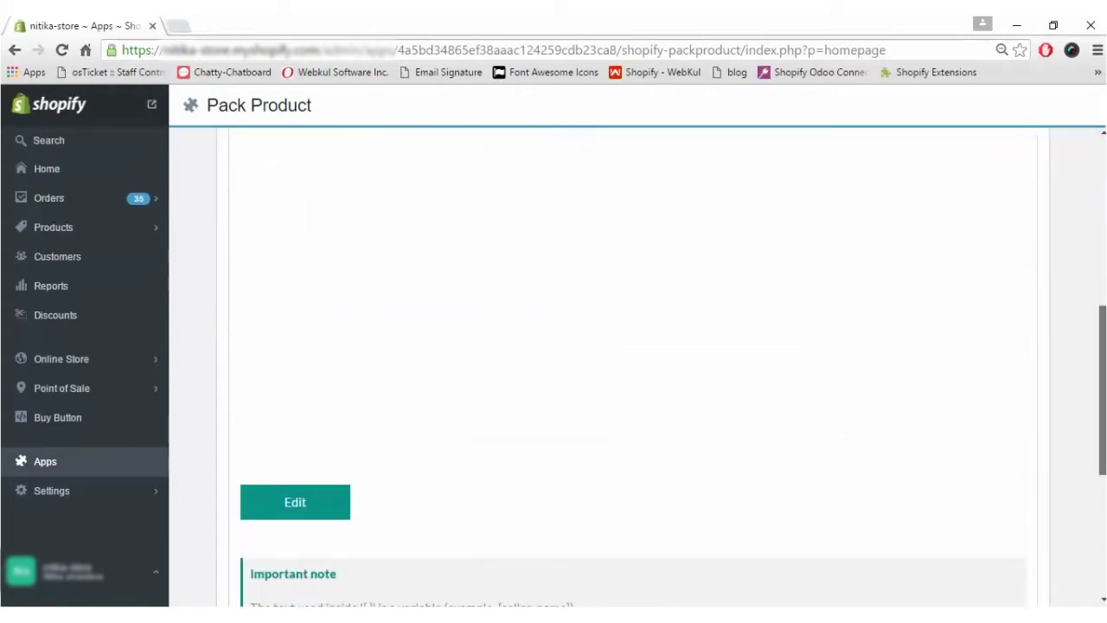
scroll(633, 363, down, 2)
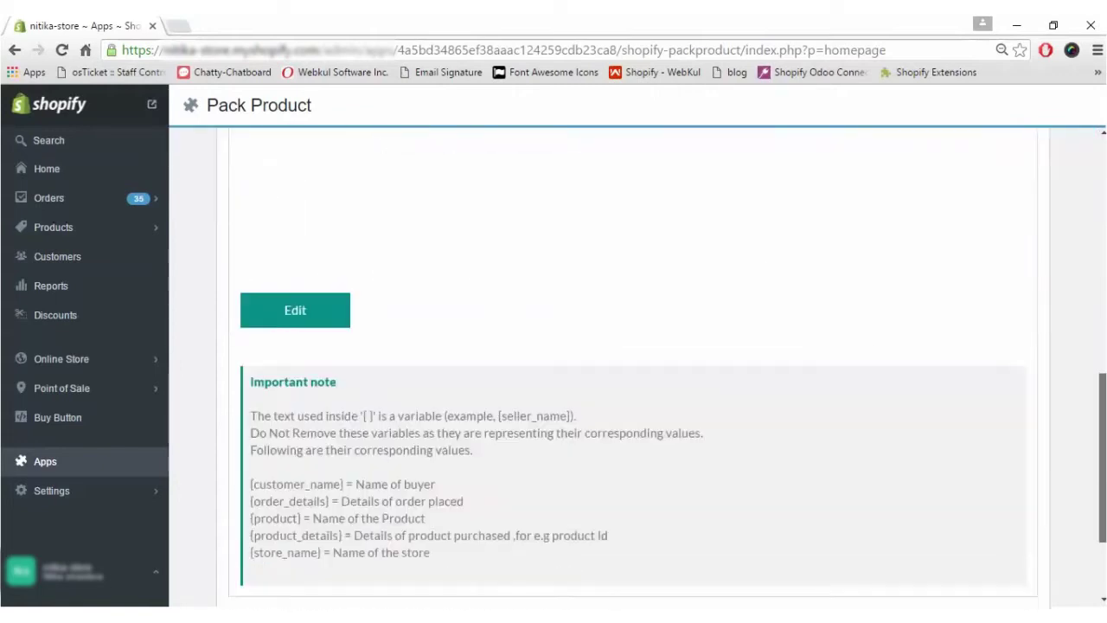
scroll(389, 274, up, 10)
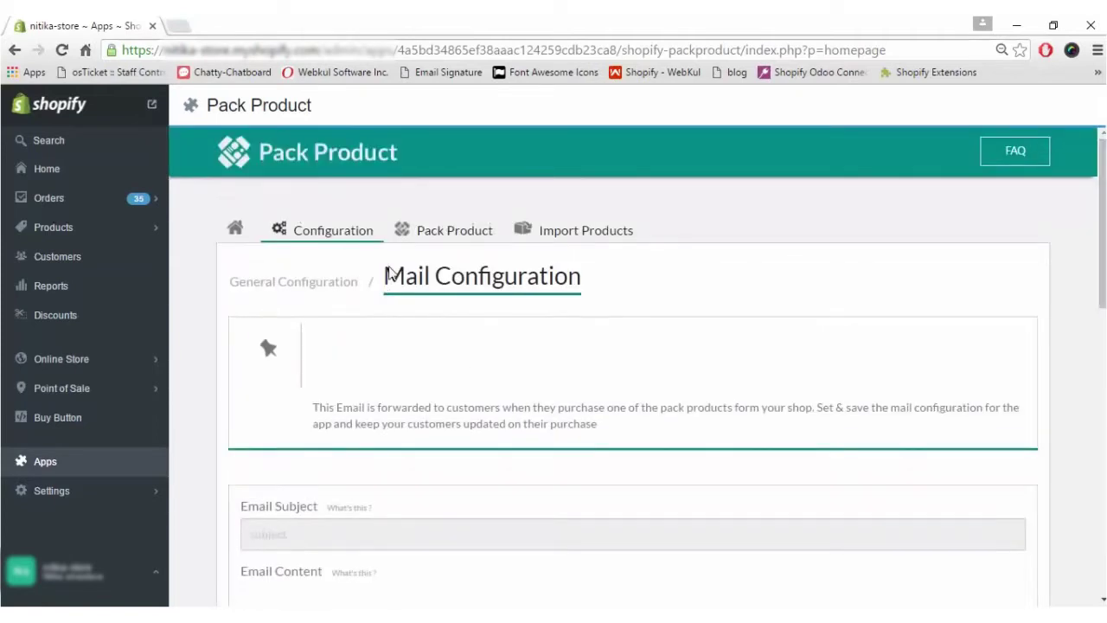
click(459, 226)
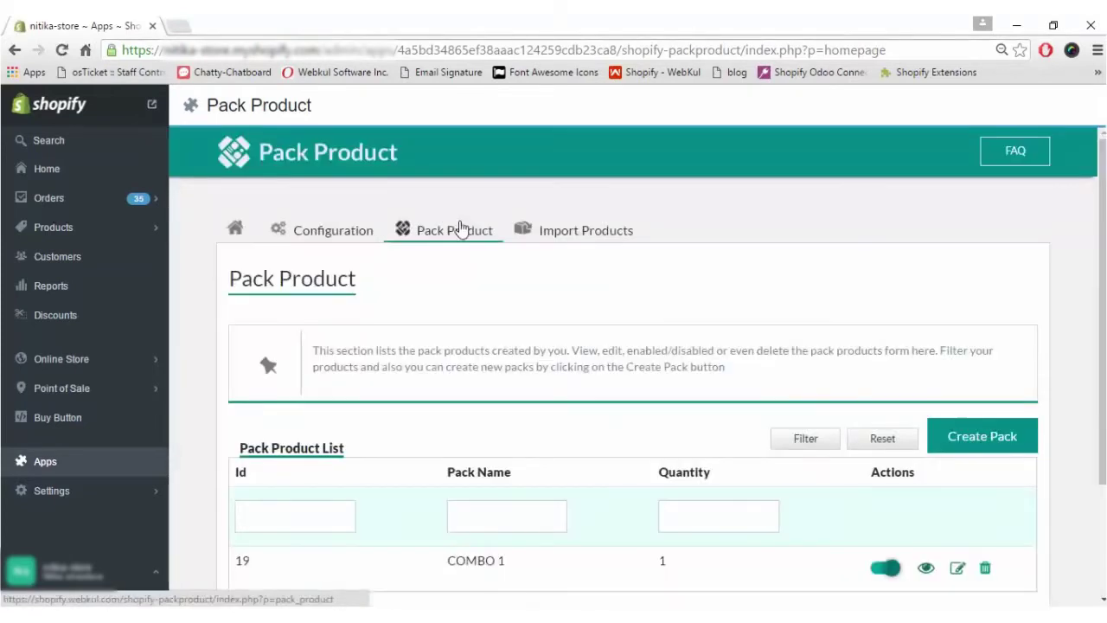
scroll(459, 227, down, 3)
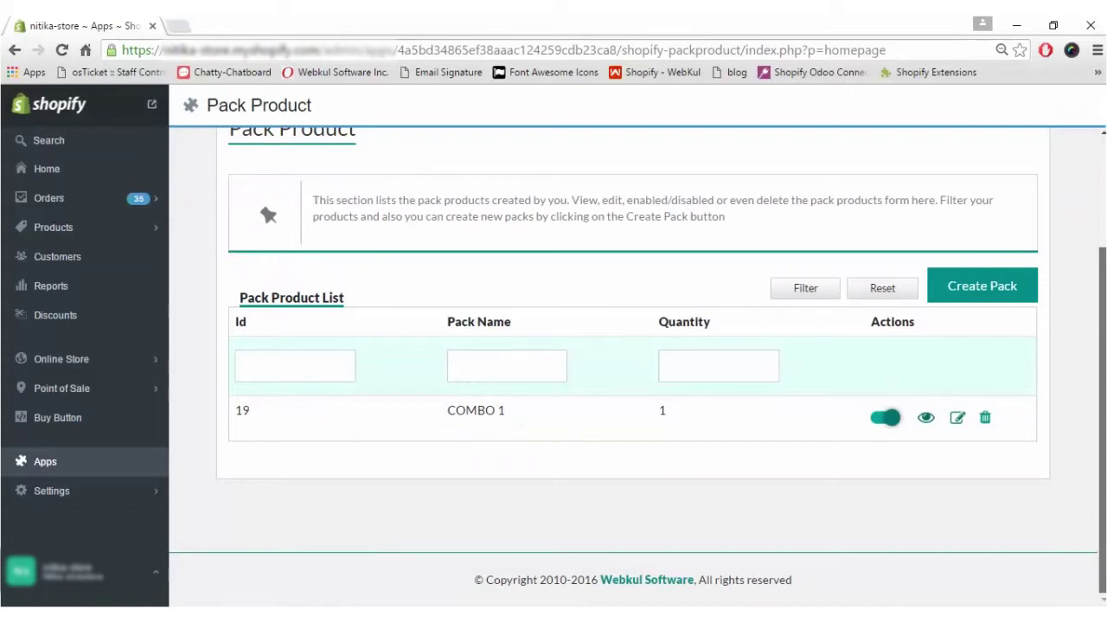
scroll(637, 359, up, 3)
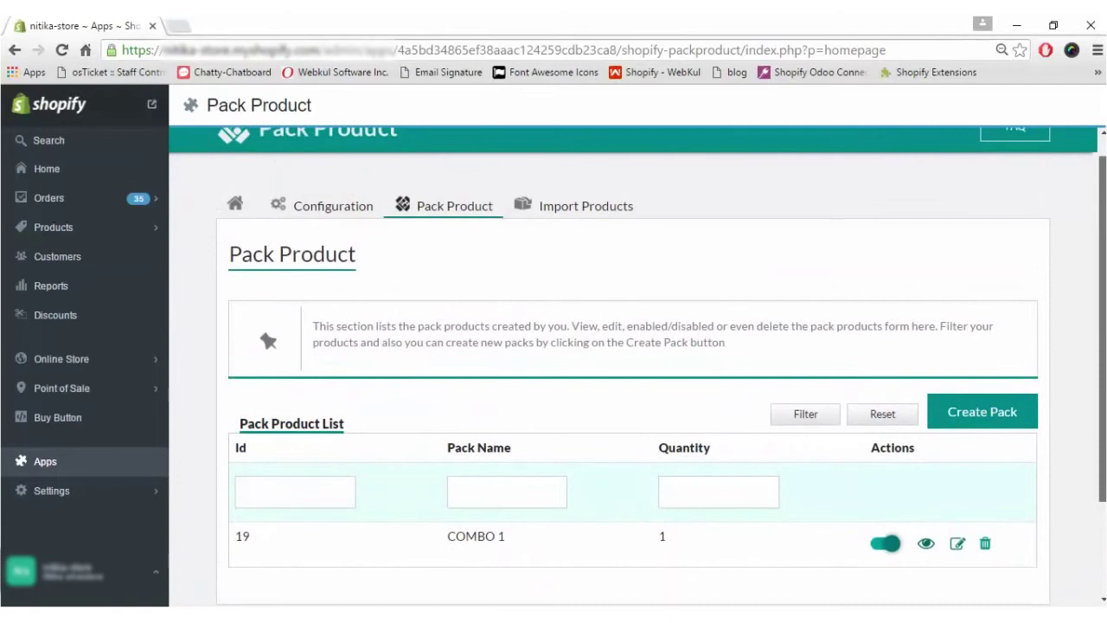
Start a new pack named 'Combo 2'.
click(995, 431)
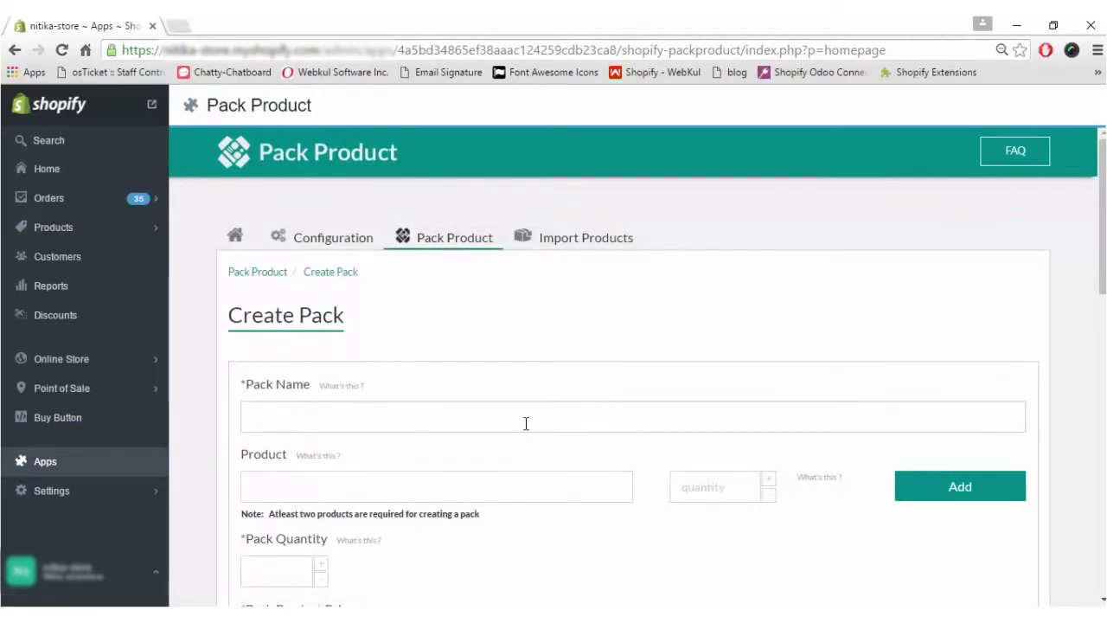
click(526, 422)
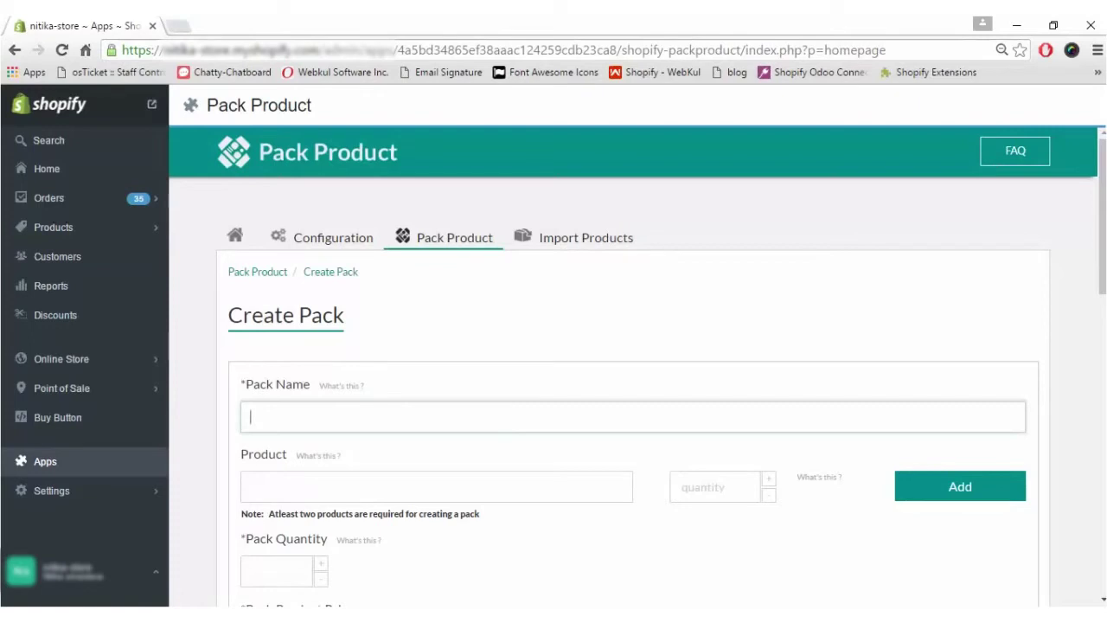
scroll(637, 363, down, 10)
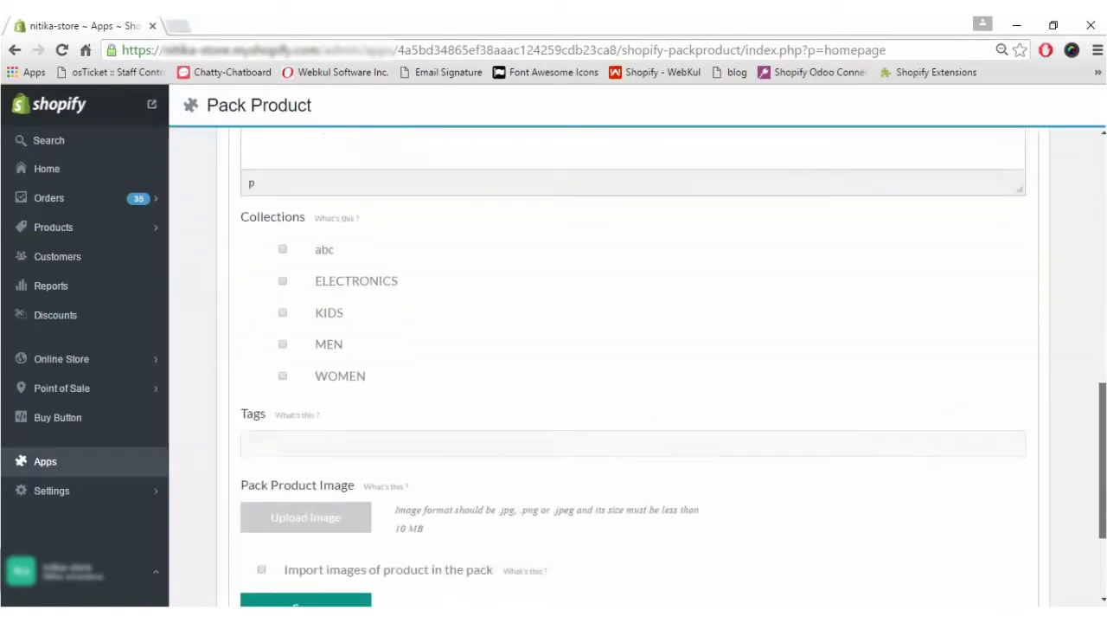
scroll(637, 364, up, 10)
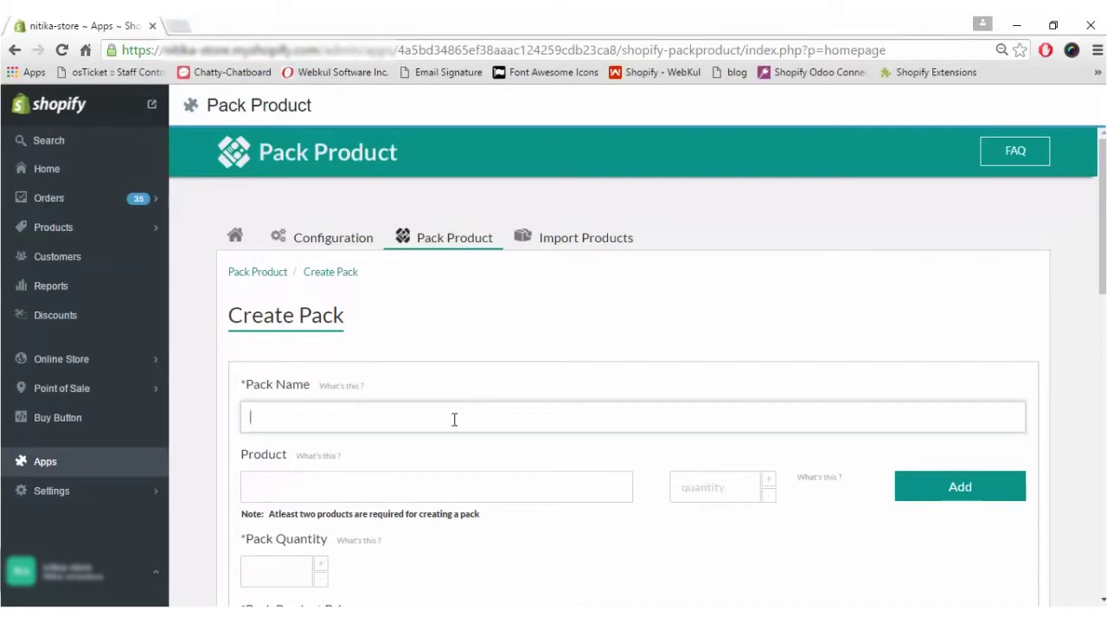
text(Combo 2)
Add Apple I phone 6 to the pack with quantity 2.
click(370, 492)
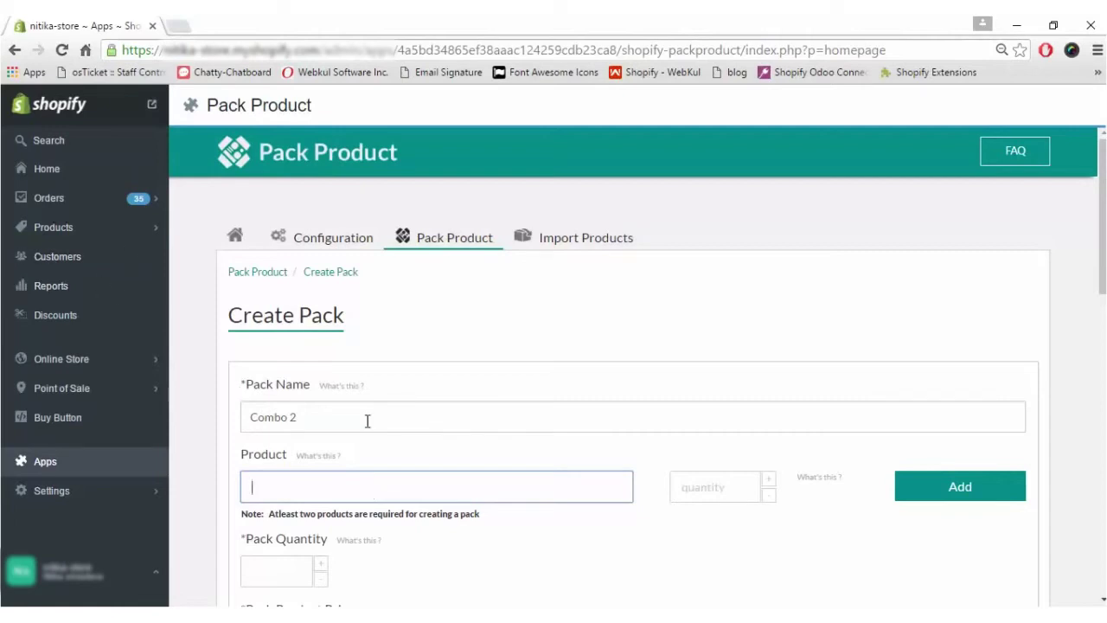
text(p)
click(394, 536)
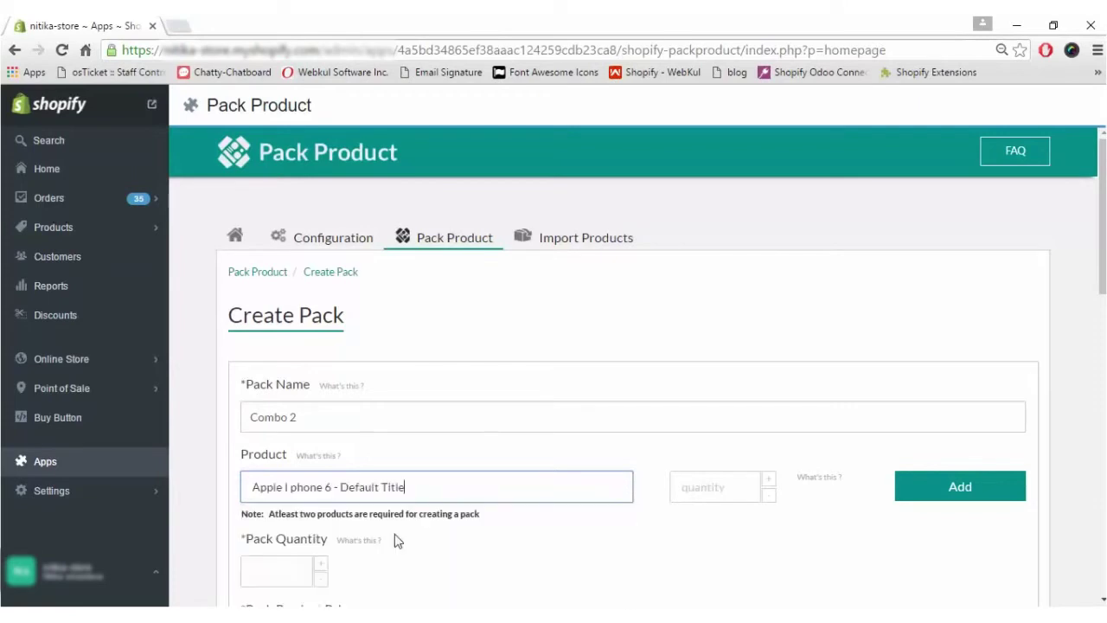
click(731, 489)
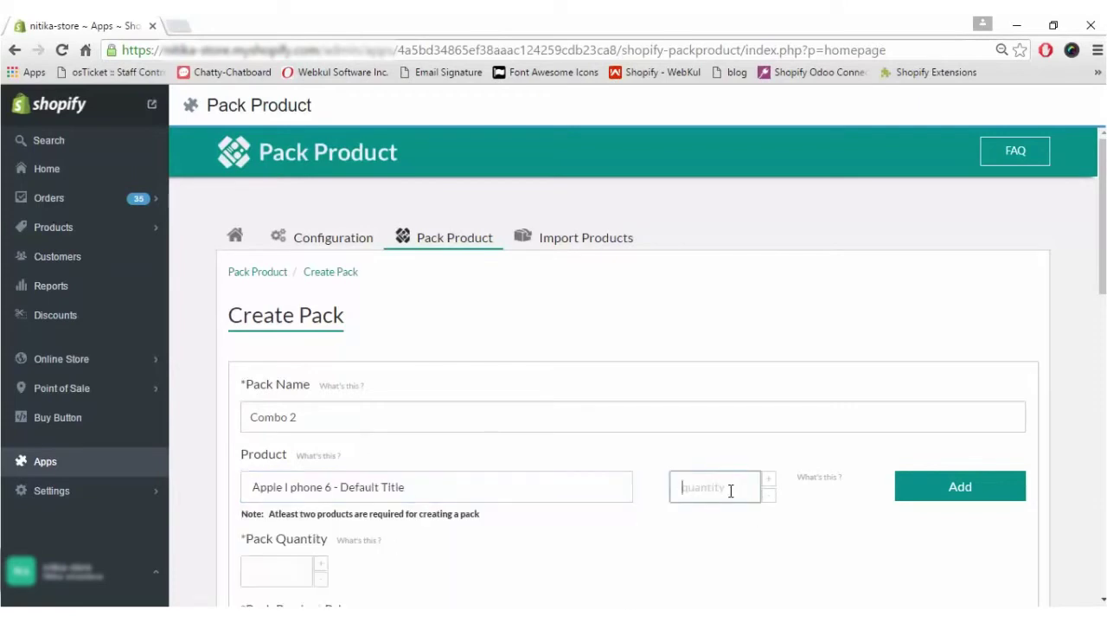
text(1)
click(766, 480)
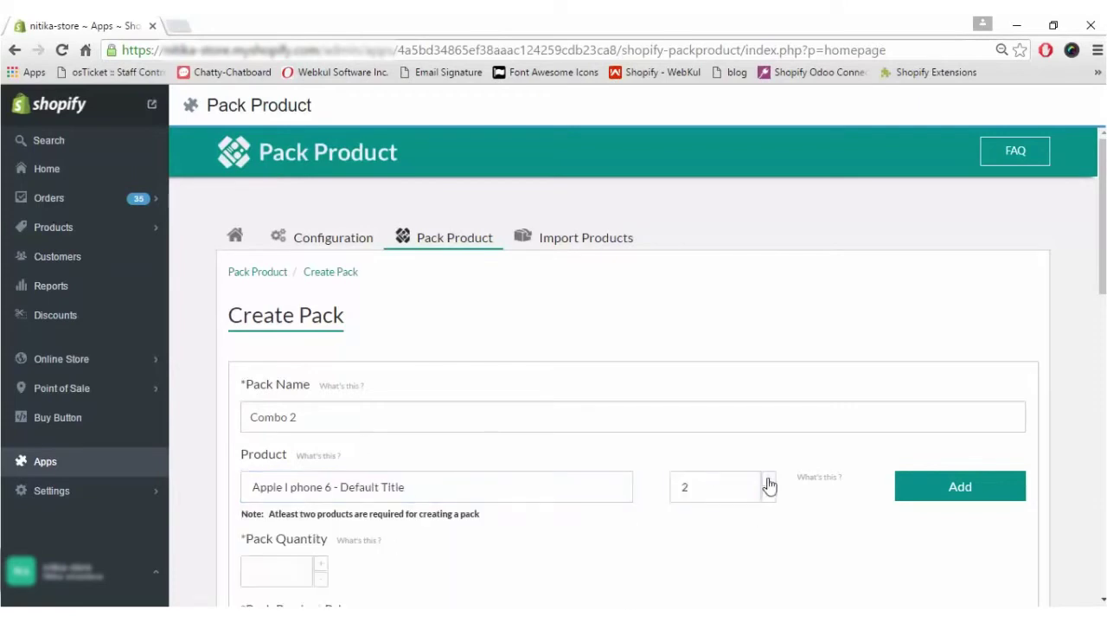
click(938, 488)
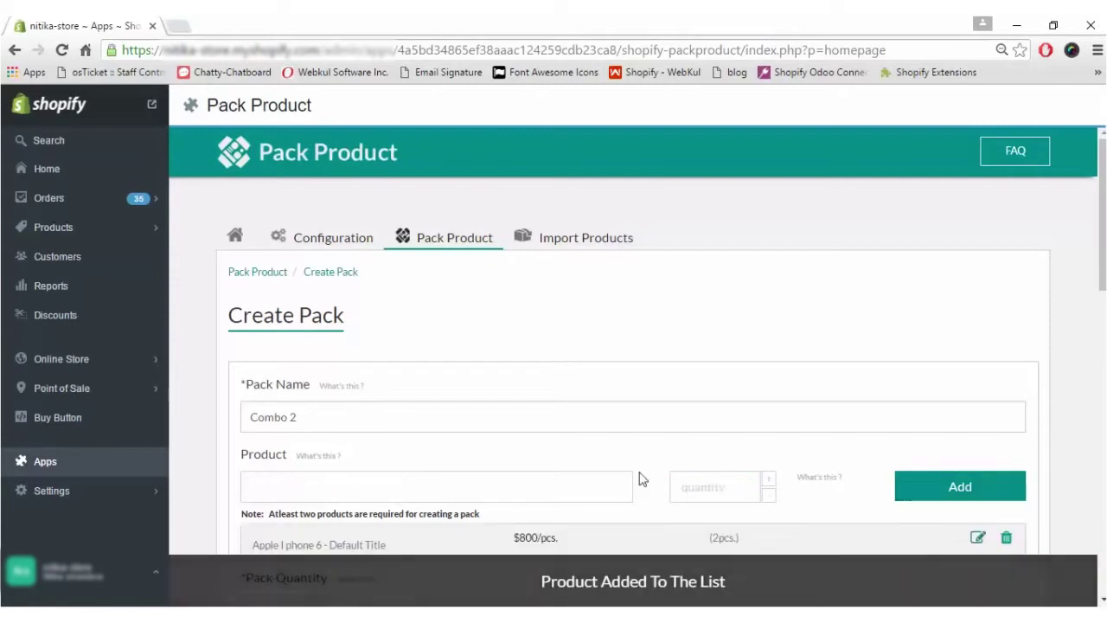
Add 4 SEATER DINING TABLE_HOME to the pack with quantity 2.
click(531, 497)
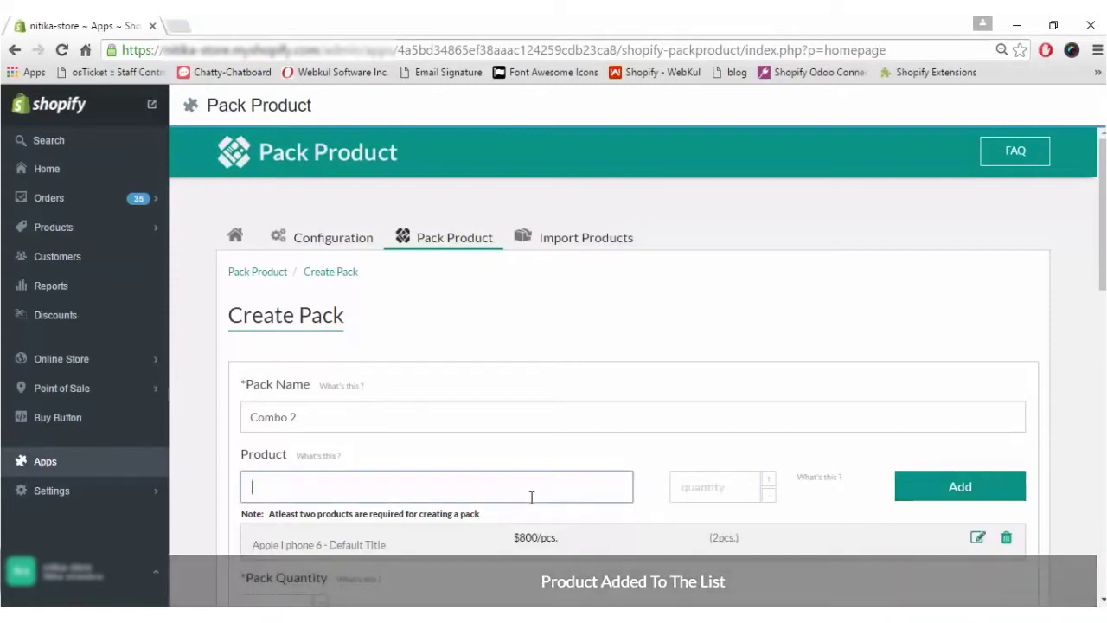
click(714, 487)
text(2)
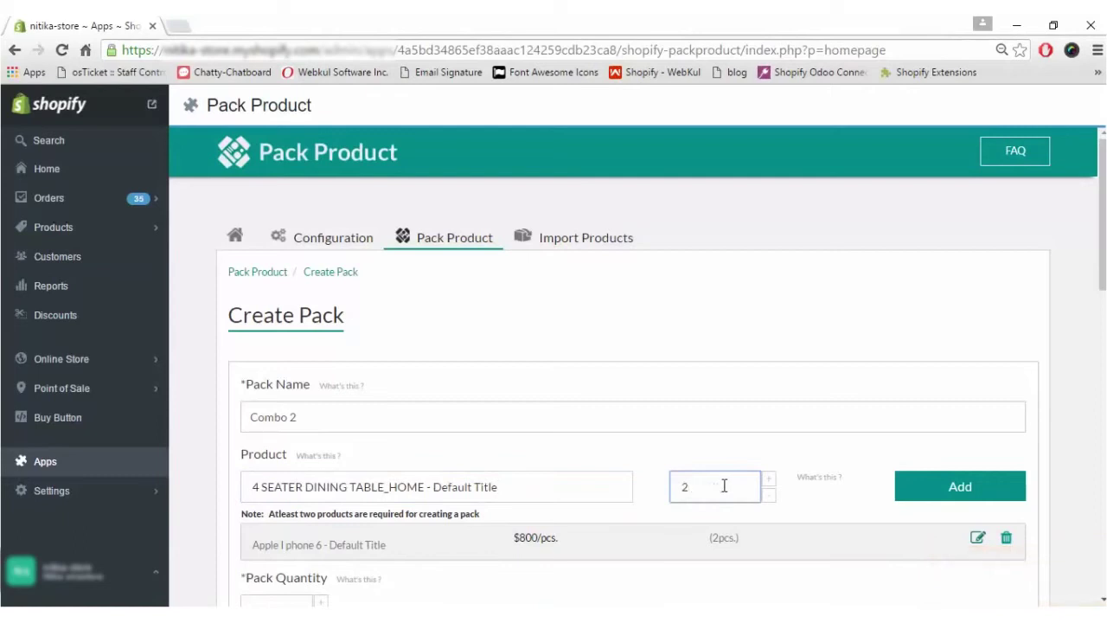
click(934, 494)
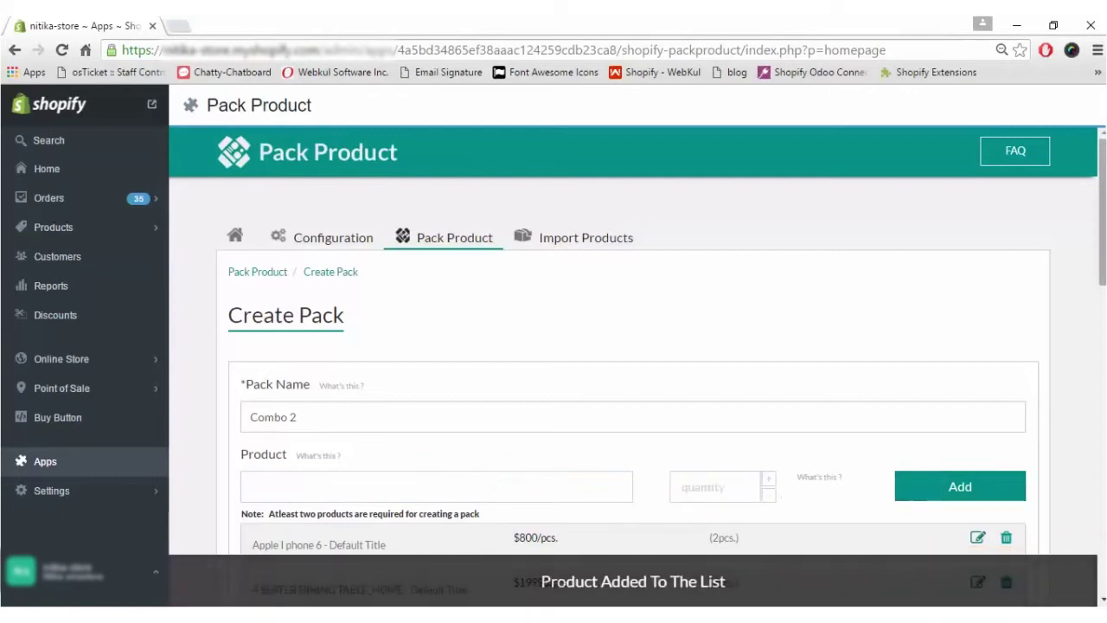
scroll(1013, 296, down, 2)
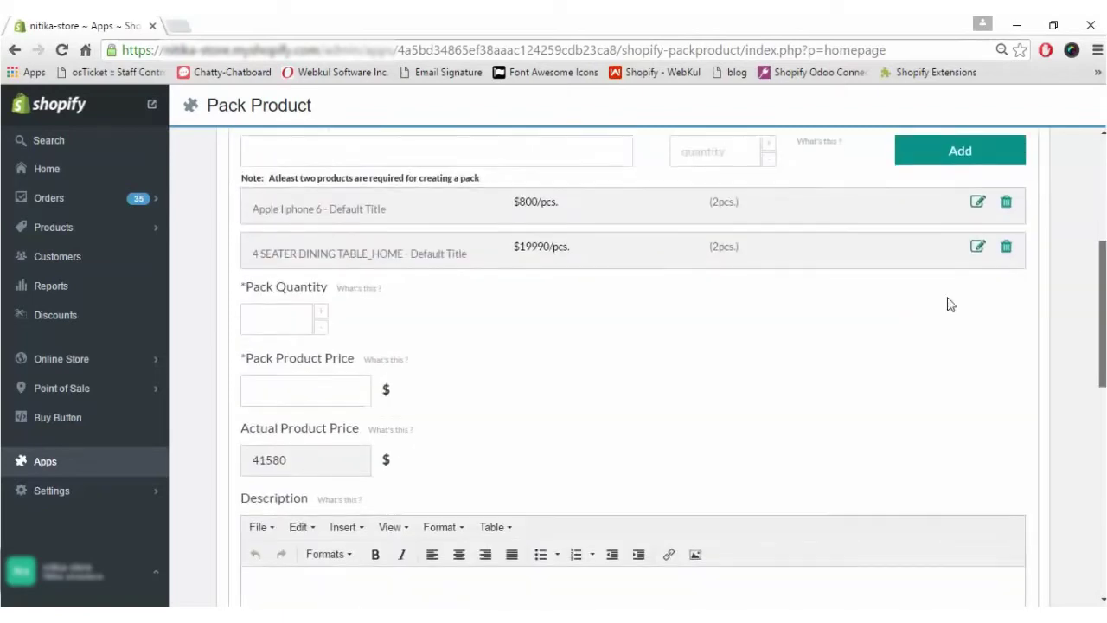
Set the Combo 2 pack quantity to 2.
click(262, 316)
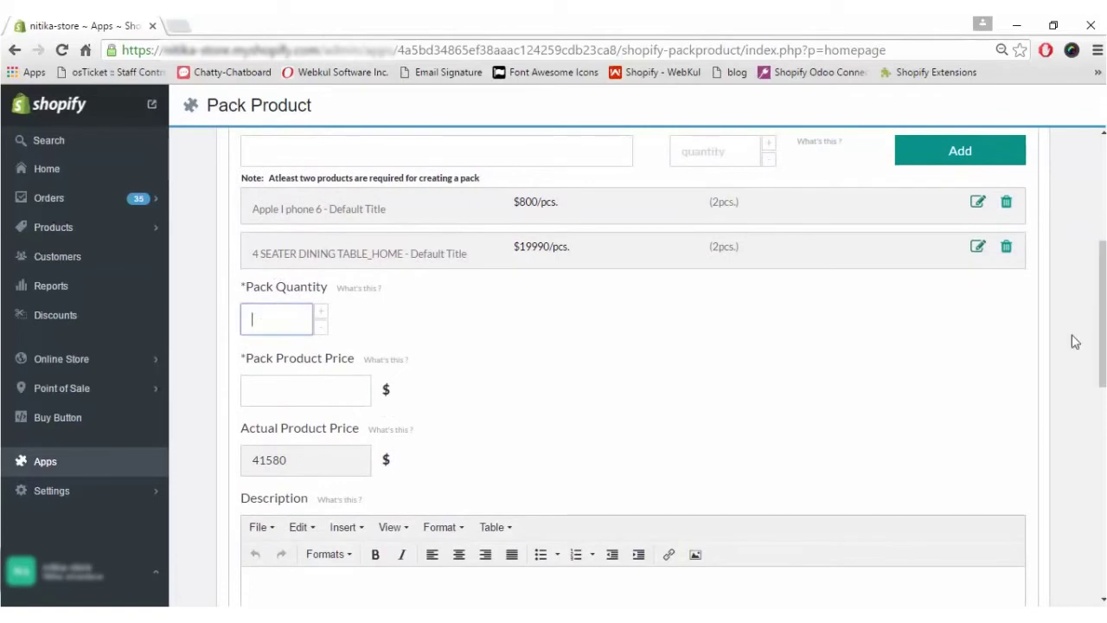
scroll(1102, 311, up, 1)
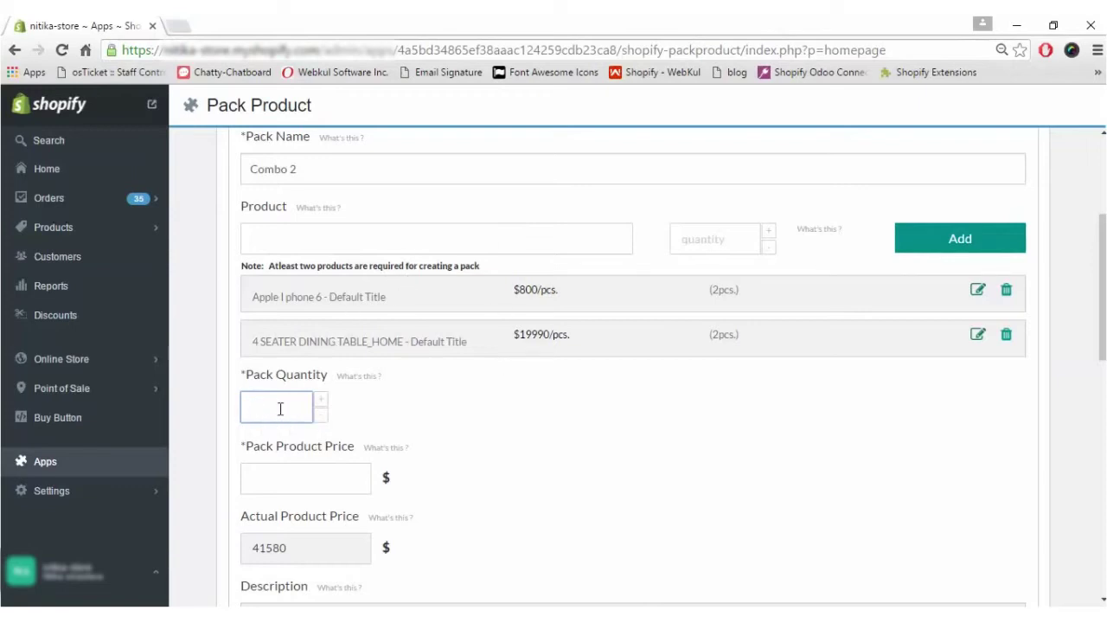
click(293, 477)
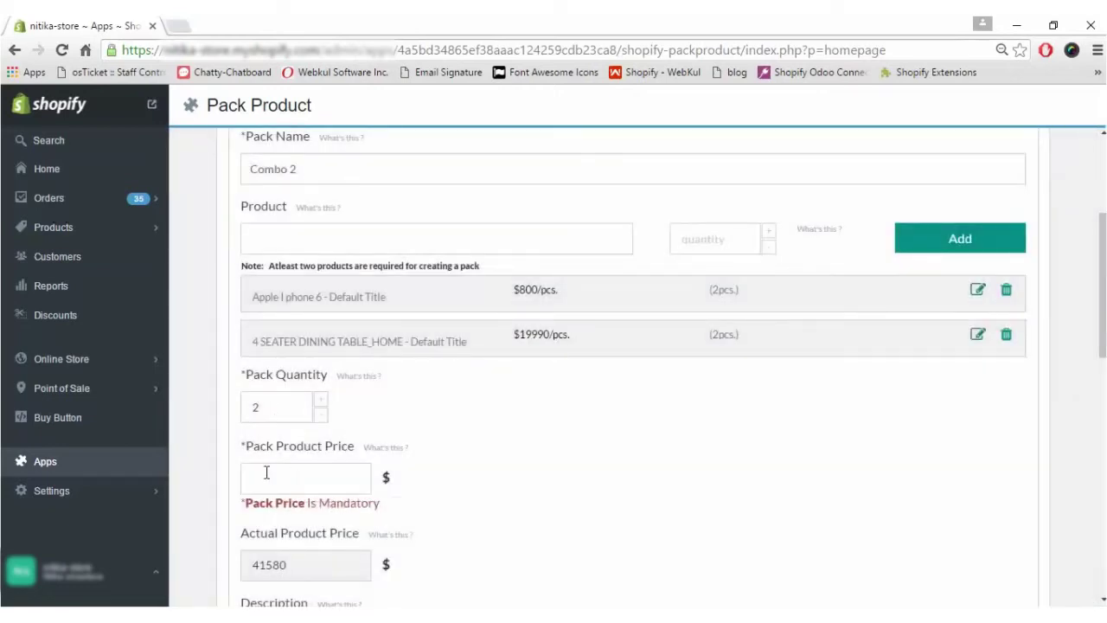
Set the pack price to 40000 and add the description 'Product 1 & Product 2'.
click(267, 477)
drag(298, 571, 247, 573)
click(310, 480)
text(40000)
click(470, 522)
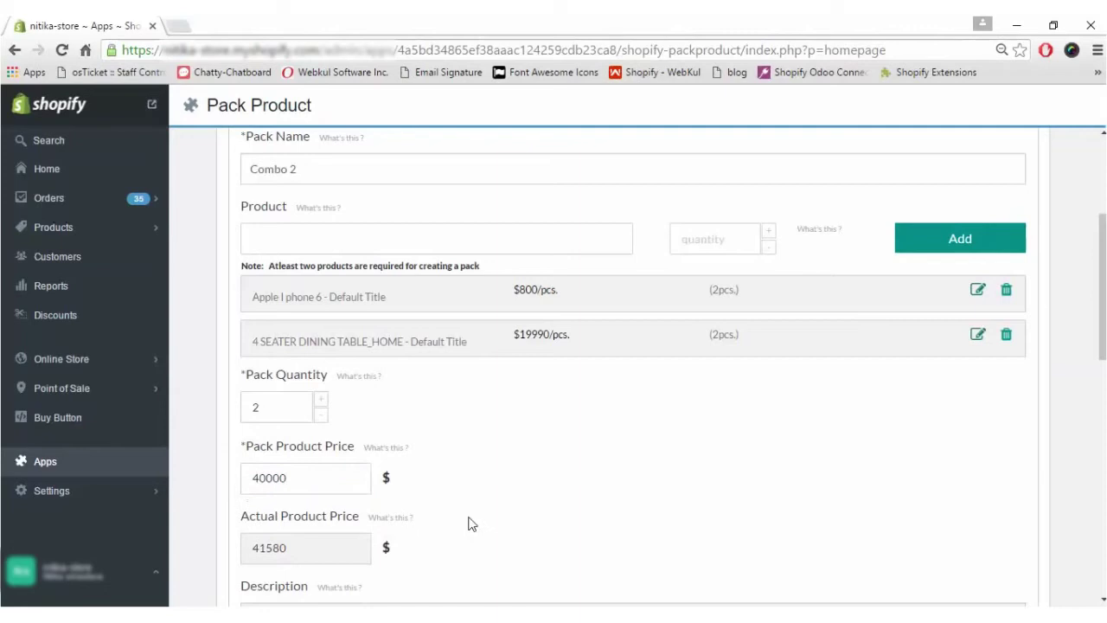
scroll(519, 346, down, 3)
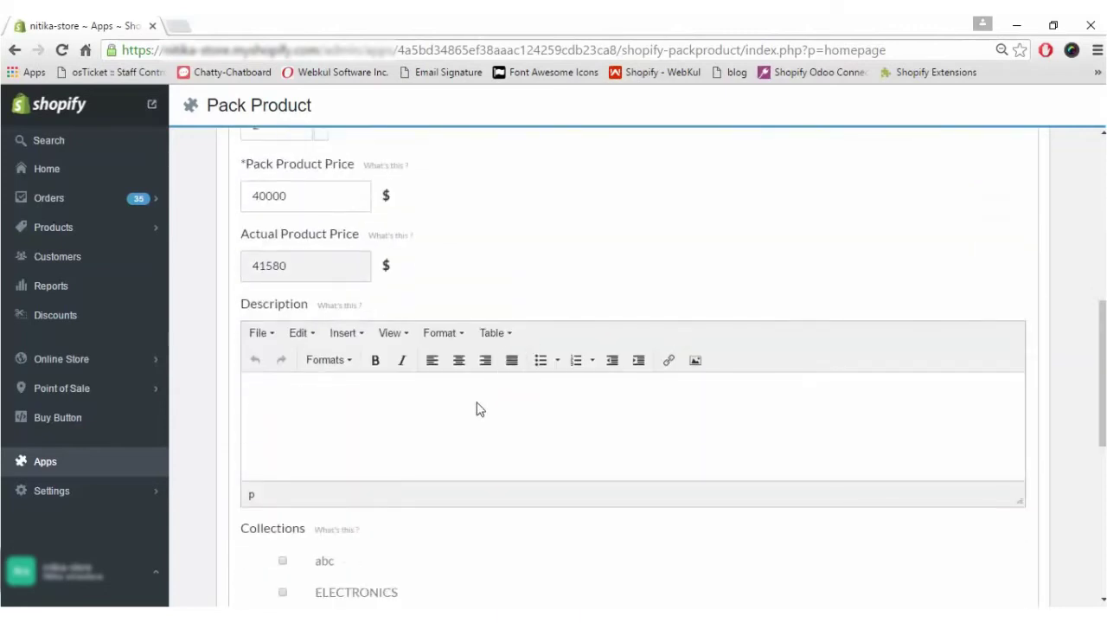
text(p)
scroll(1085, 460, down, 3)
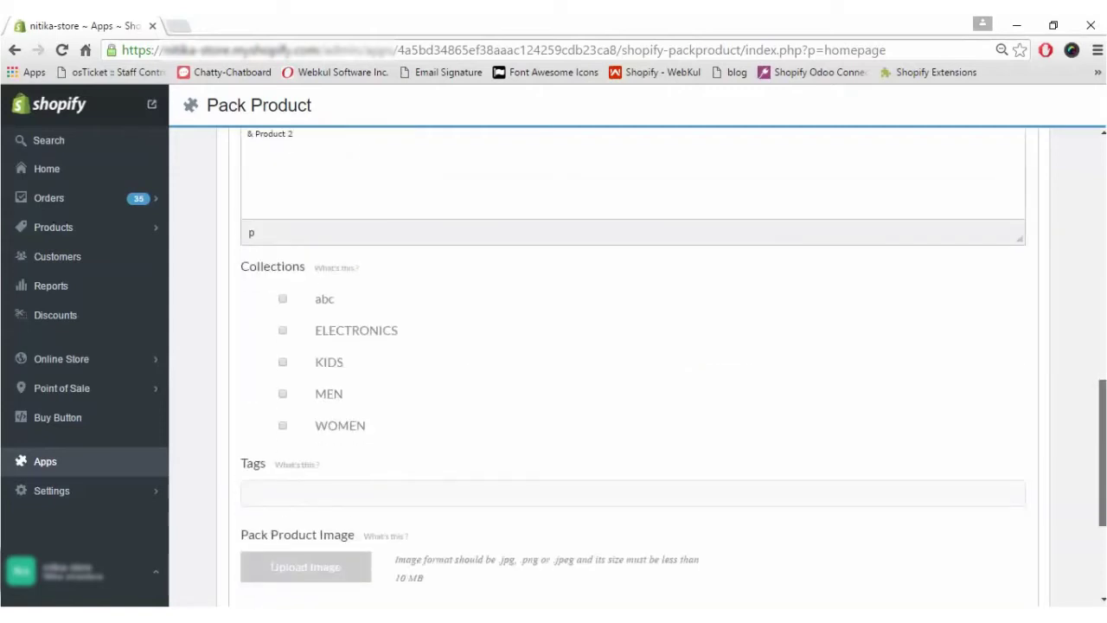
Assign Combo 2 to ELECTRONICS and save; Apple I phone 6 shows inadequate stock (needs 4, 0 available).
click(282, 331)
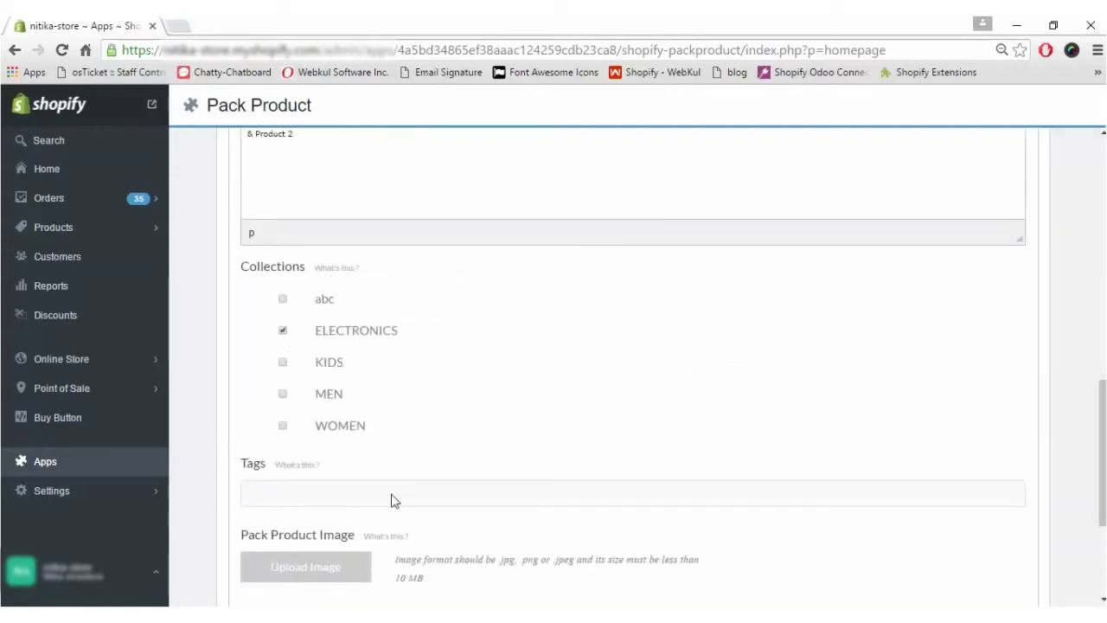
scroll(391, 496, down, 2)
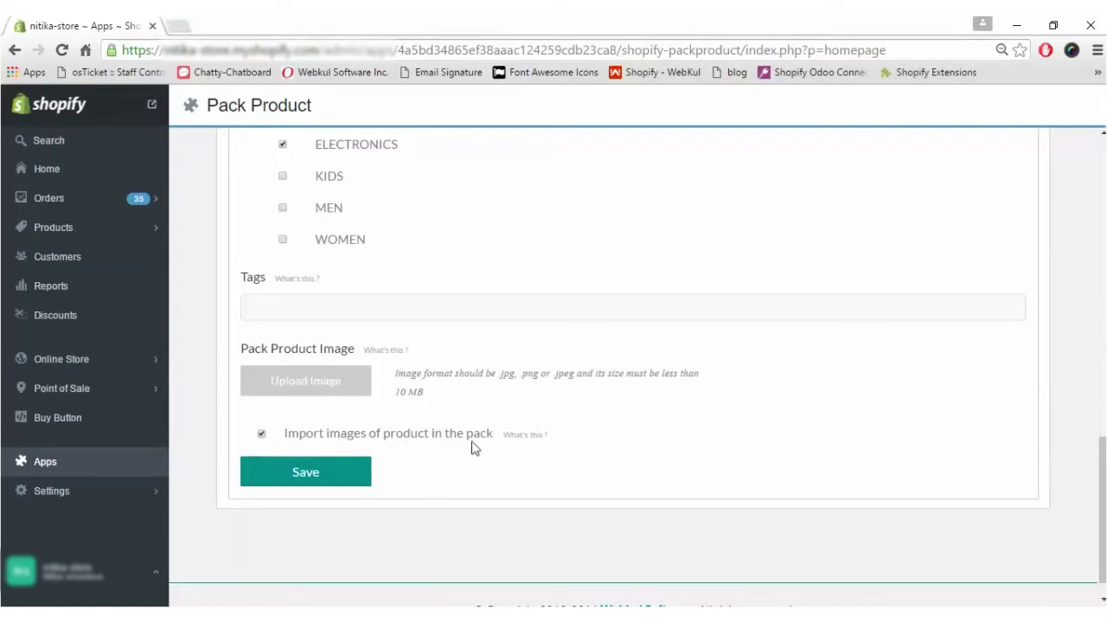
click(333, 472)
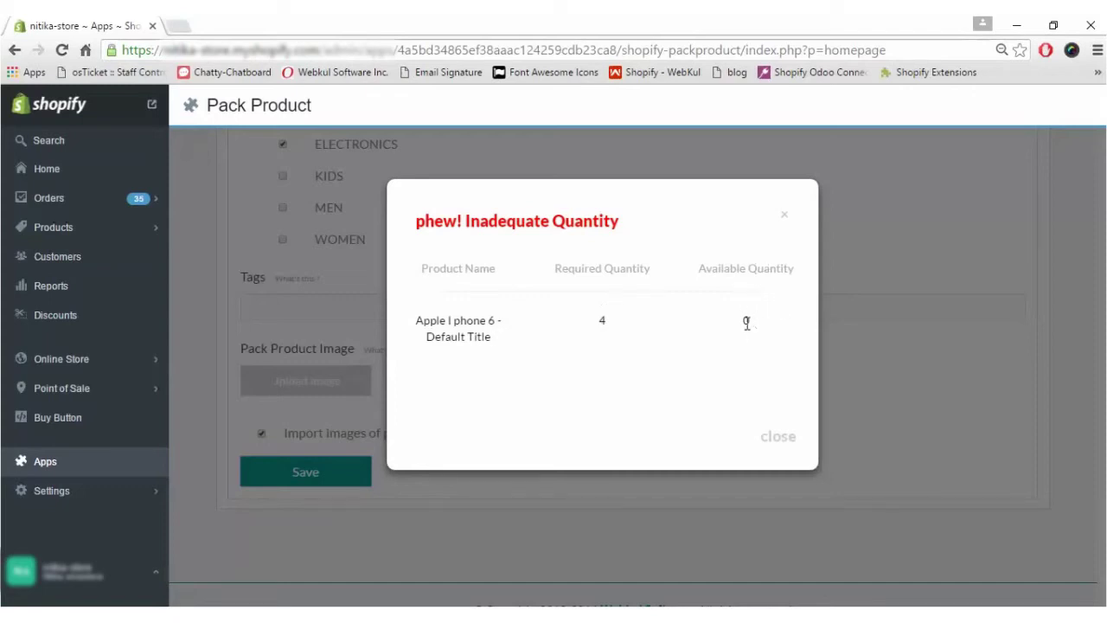
Dismiss the Inadequate Quantity warning and delete Apple I phone 6 from Combo 2.
click(784, 216)
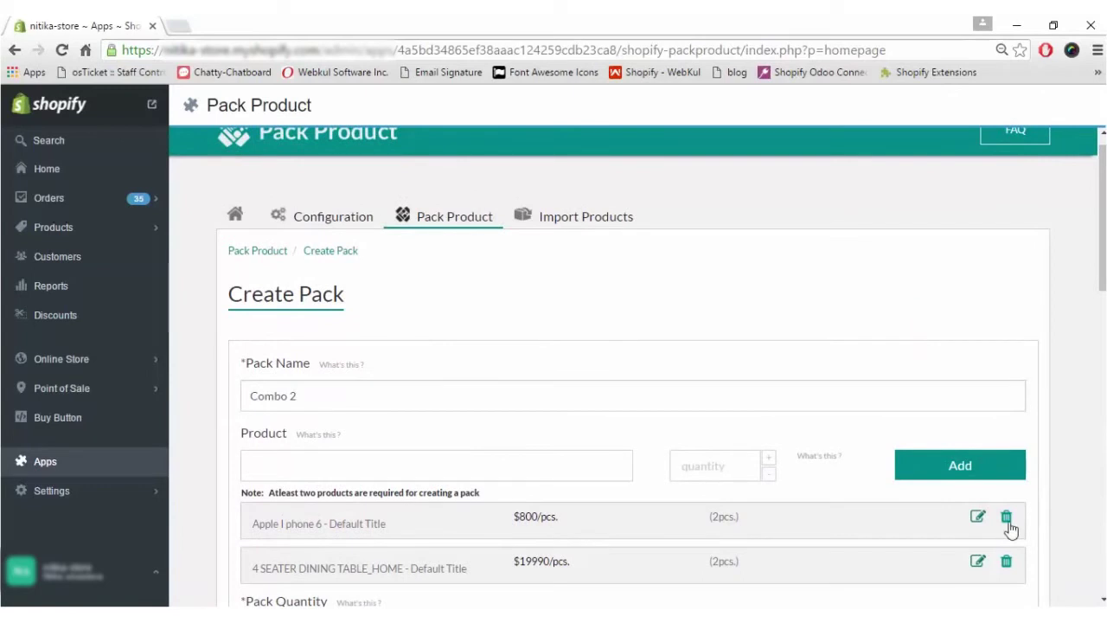
click(1007, 519)
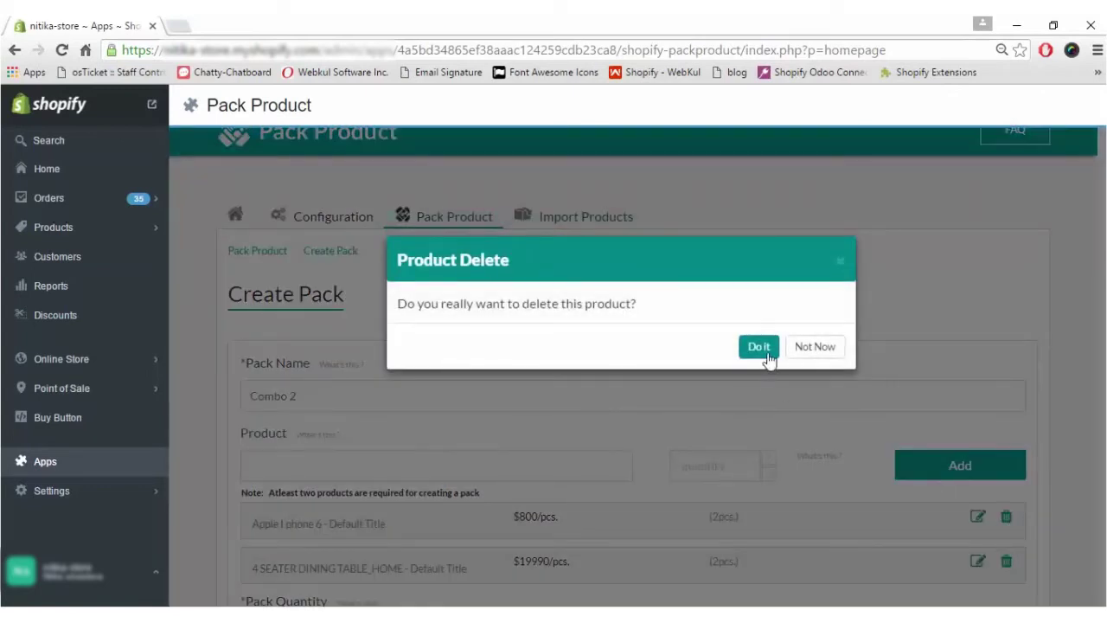
click(765, 348)
click(288, 464)
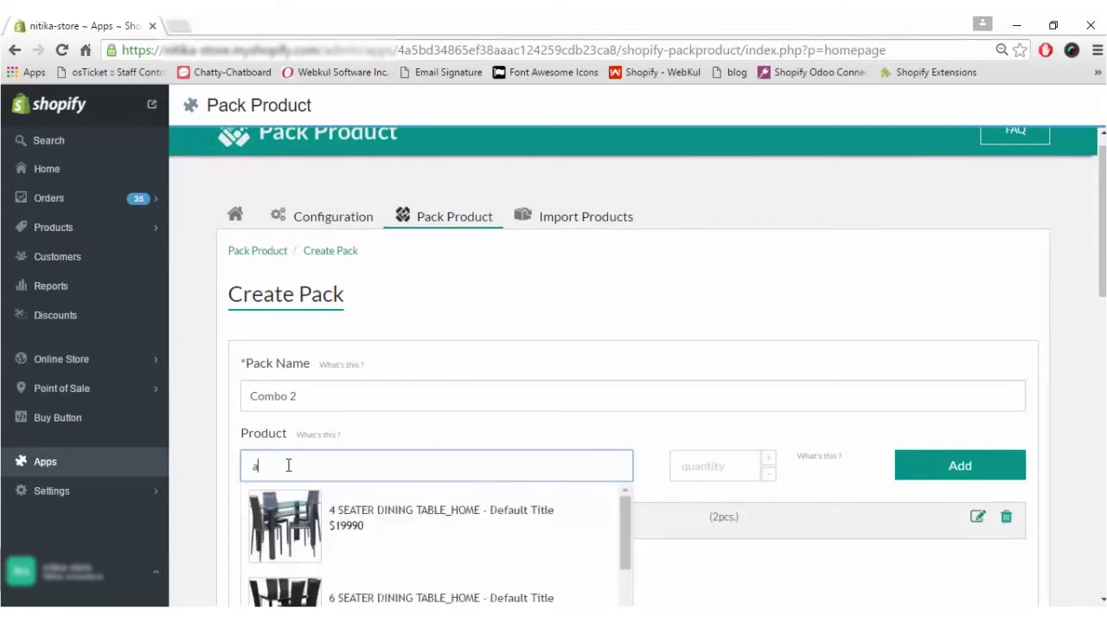
Add 6 SEATER DINING TABLE_HOME to the pack with quantity 2.
click(422, 596)
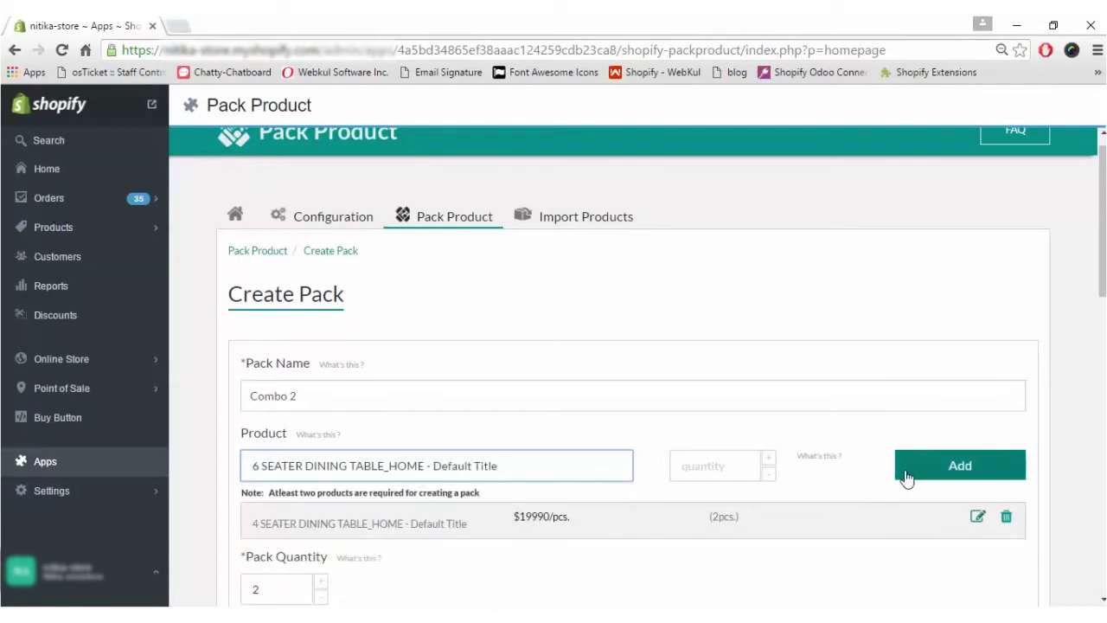
click(736, 465)
text(1)
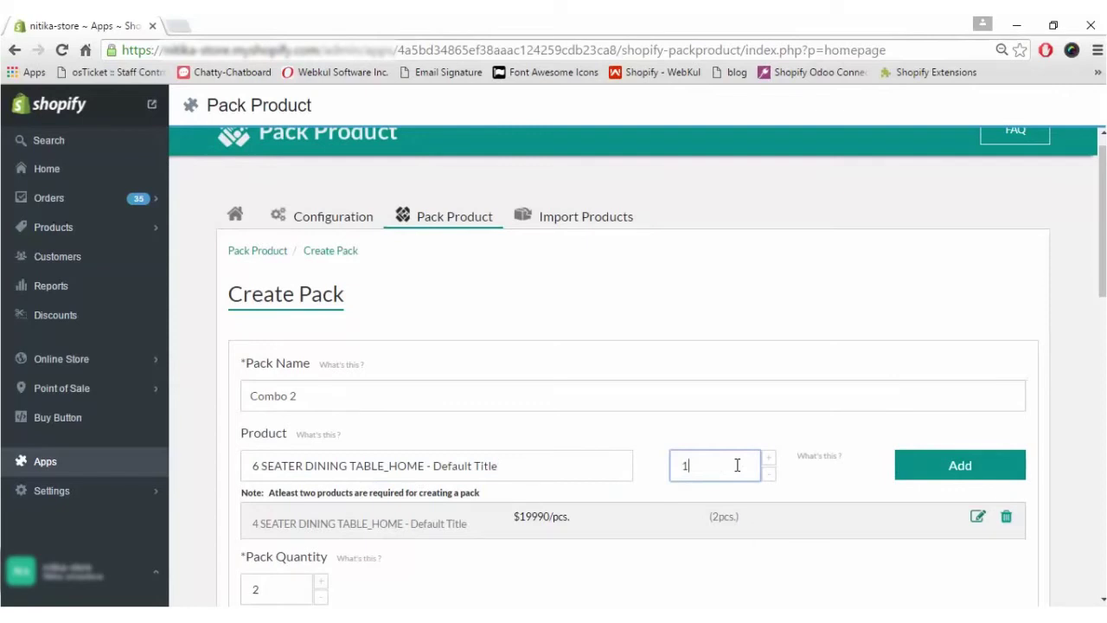
key(BackSpace)
text(2)
click(974, 475)
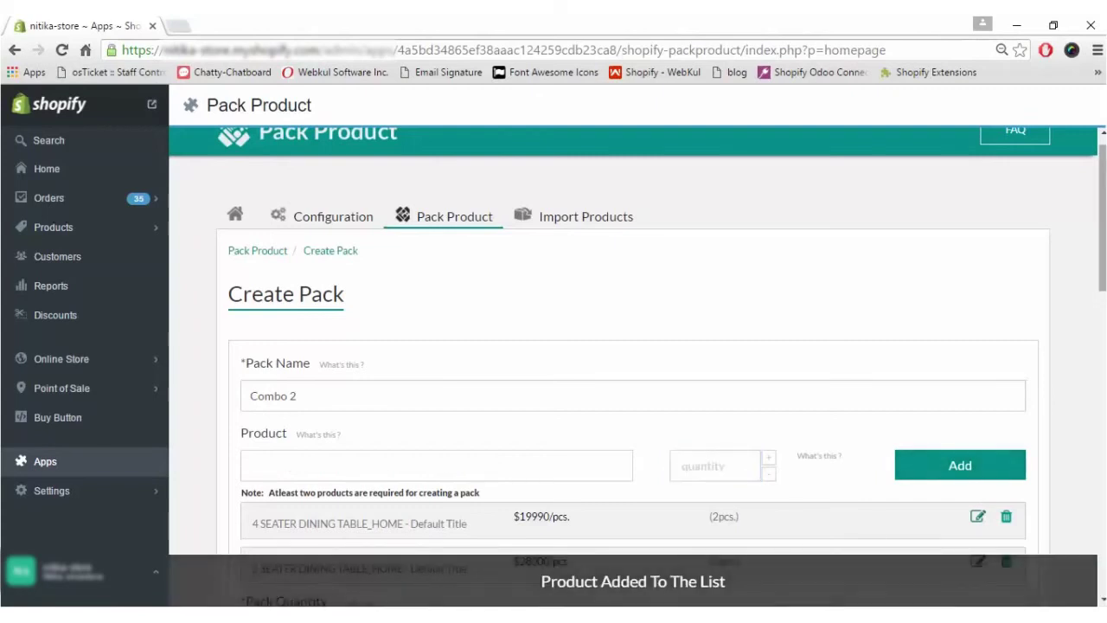
Change the pack price to 50000 and save Combo 2.
scroll(990, 462, down, 3)
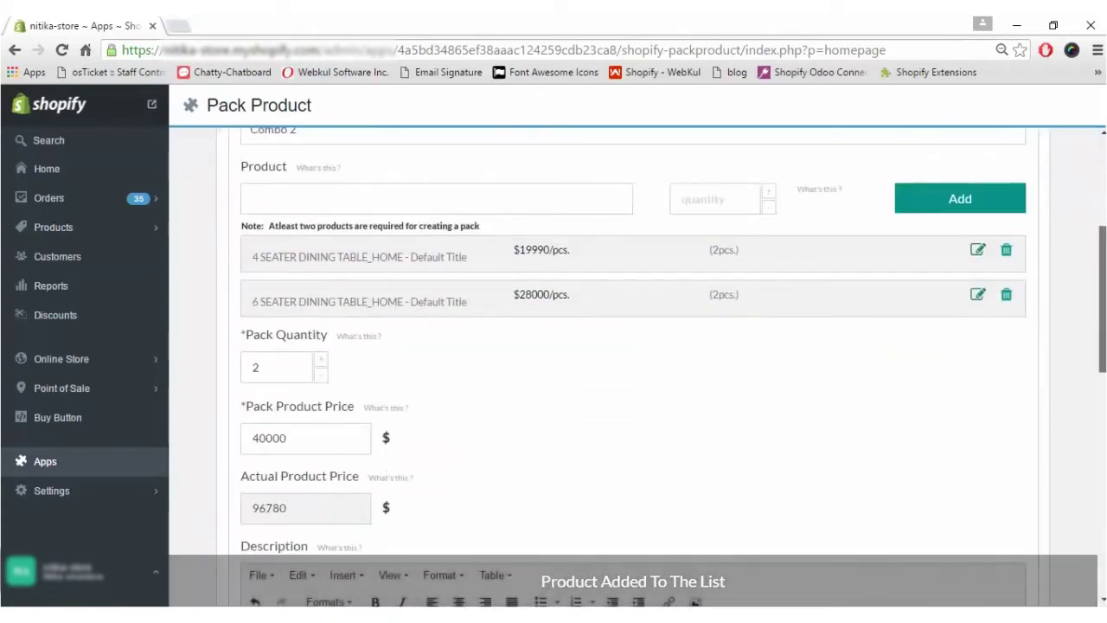
scroll(378, 281, down, 1)
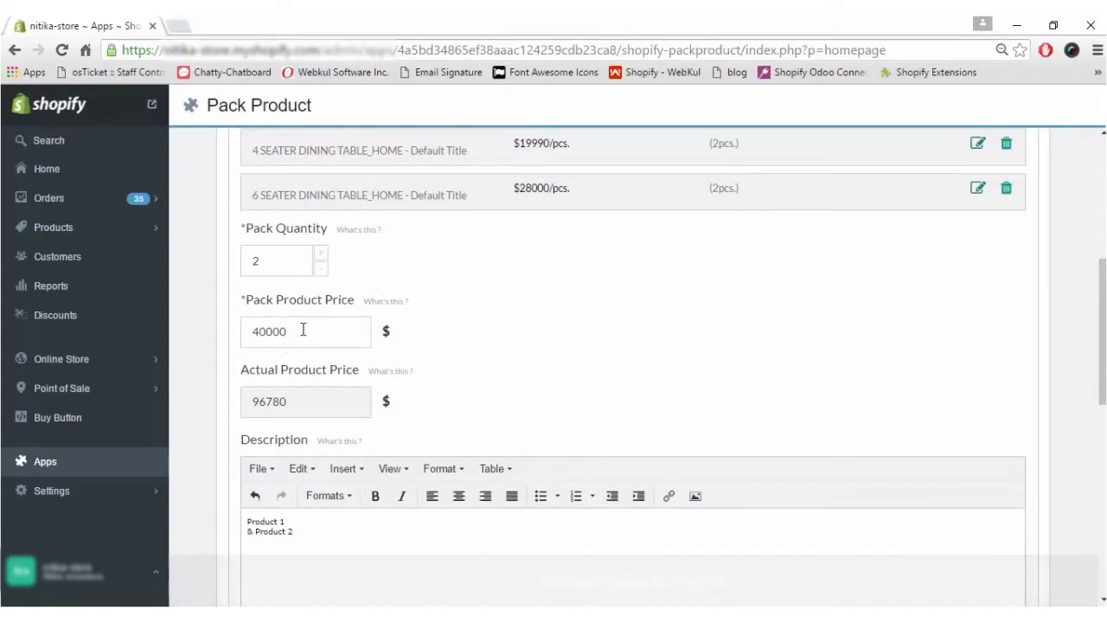
drag(292, 331, 245, 329)
text(50)
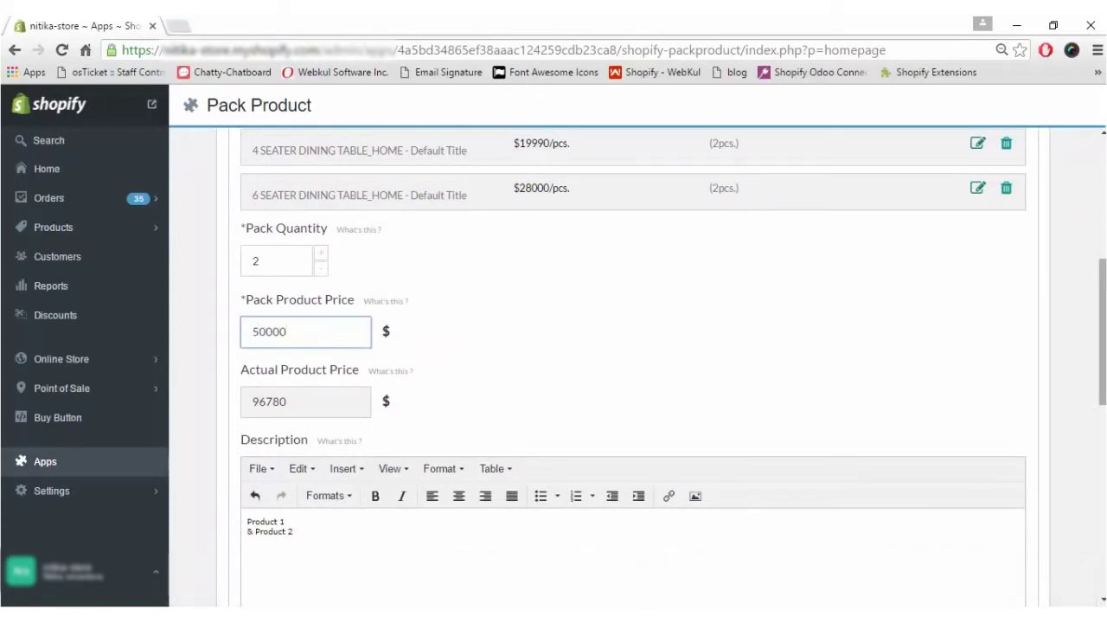
drag(1103, 333, 1103, 505)
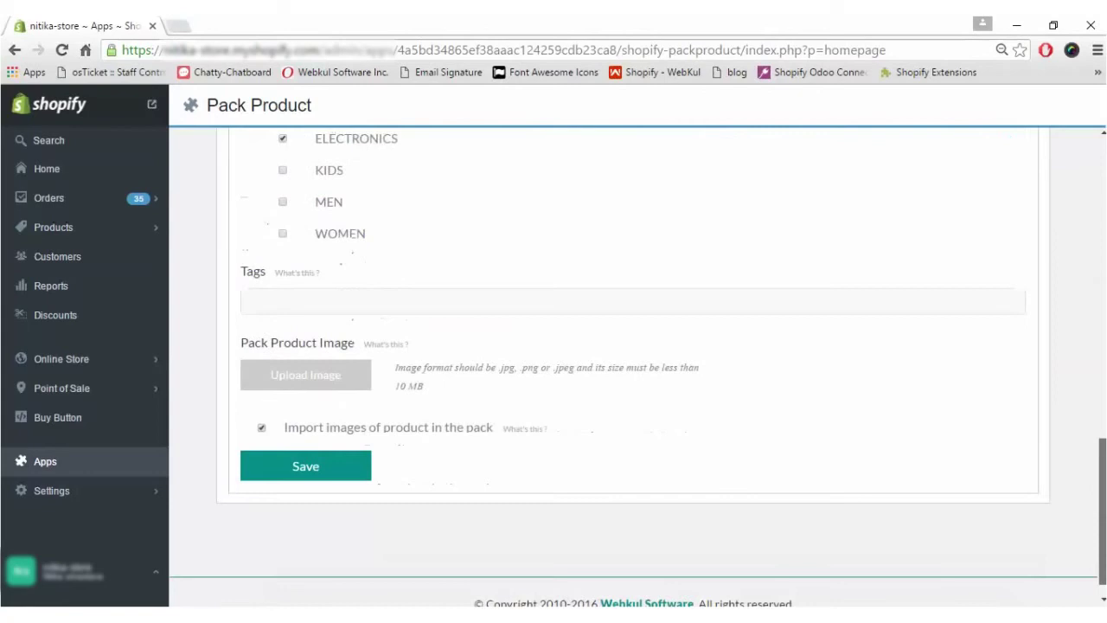
click(339, 472)
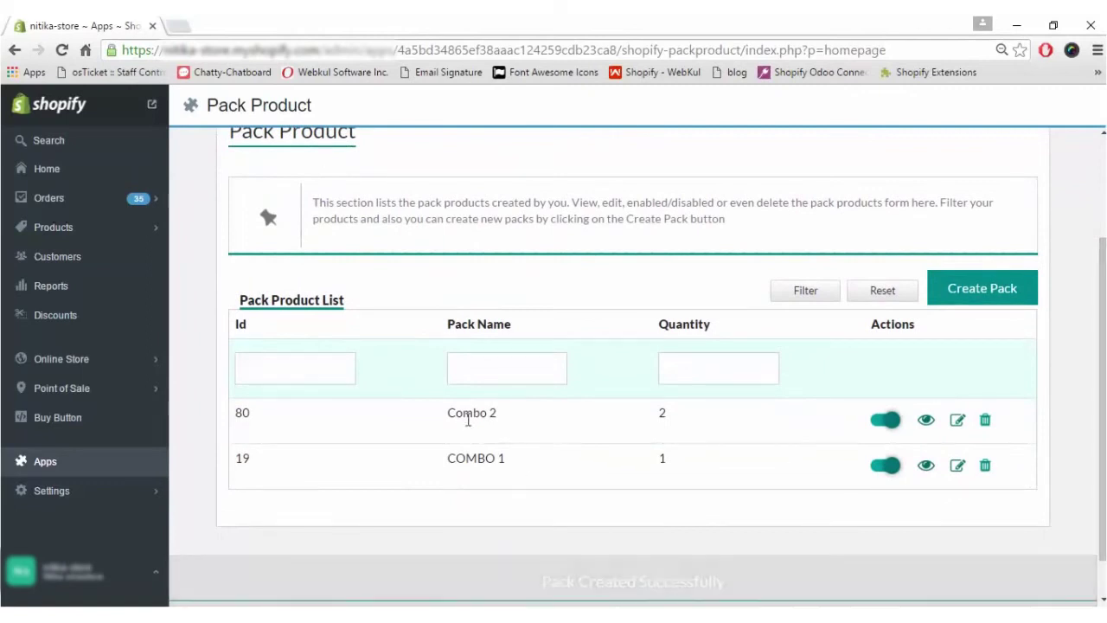
Switch off Combo 2 in the Pack Product List and view its details (quantity 2, $50000).
drag(449, 417, 506, 423)
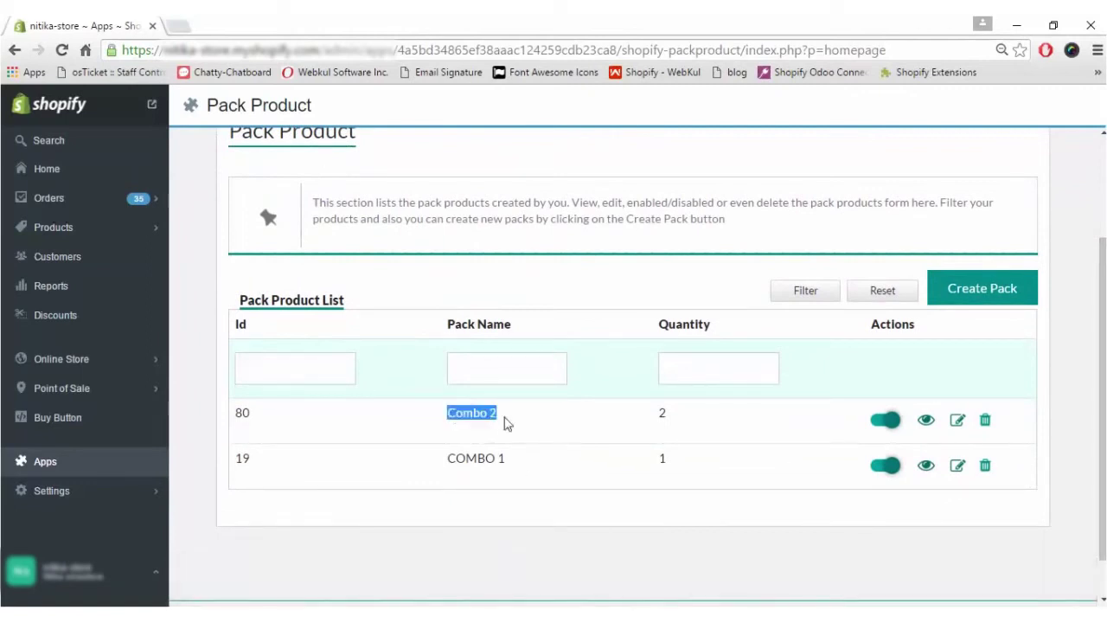
click(663, 413)
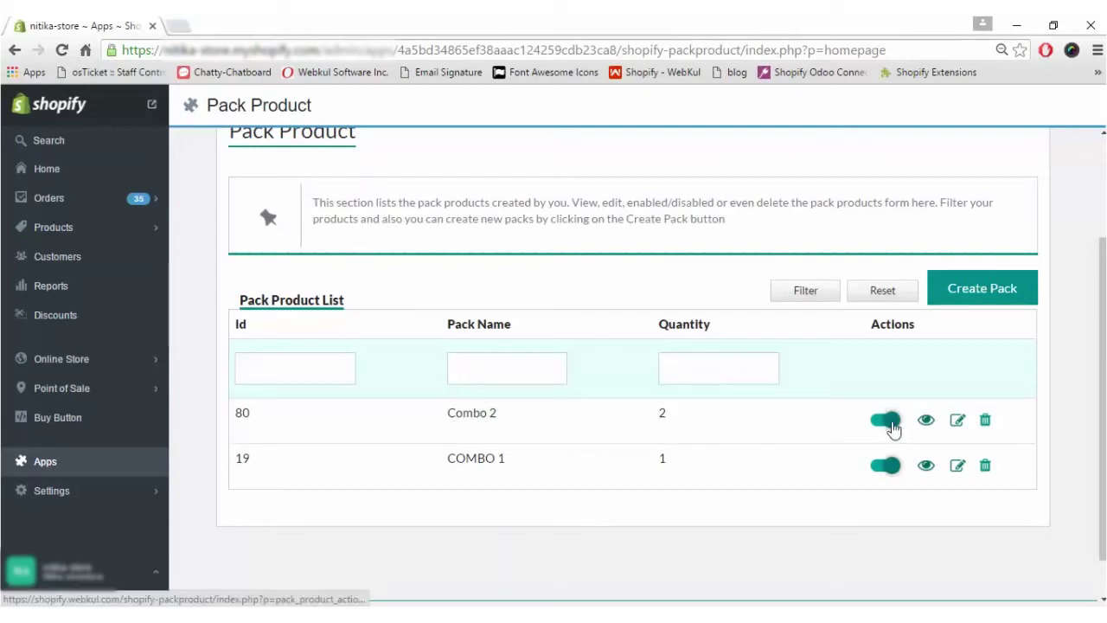
click(881, 429)
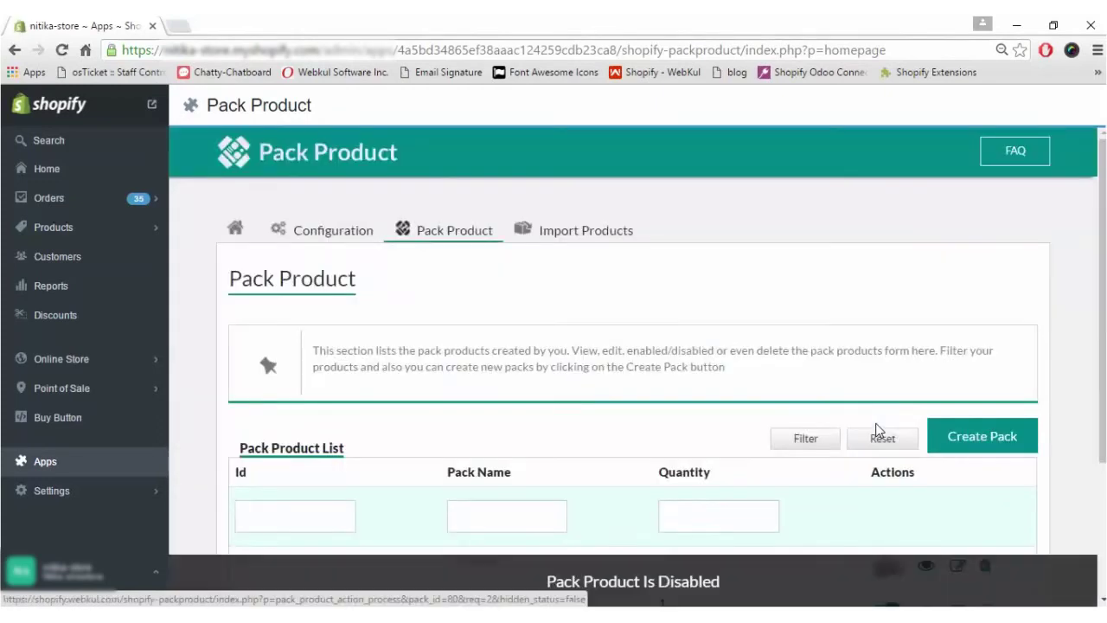
scroll(931, 348, down, 3)
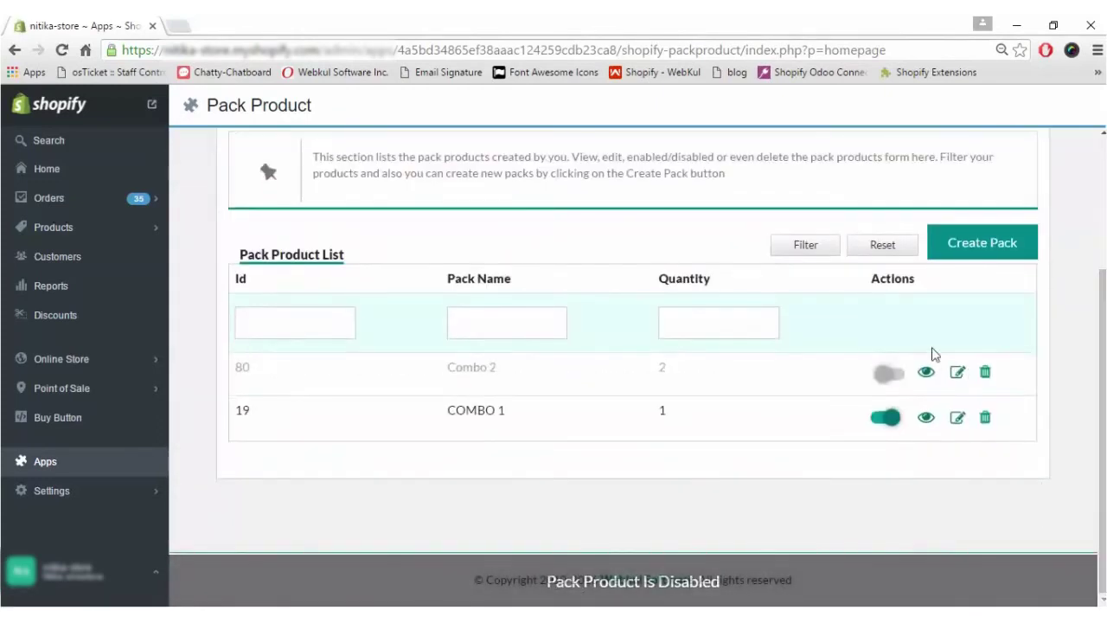
click(925, 373)
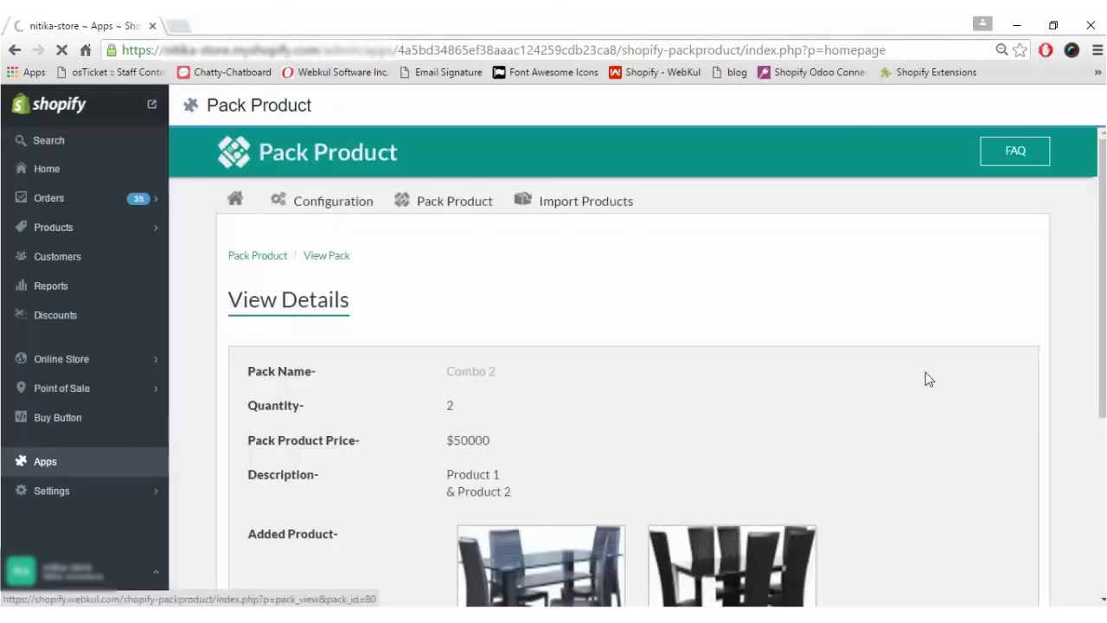
Scan Combo 2's View Details page, return to the pack list, then go to Import Products.
scroll(637, 363, down, 3)
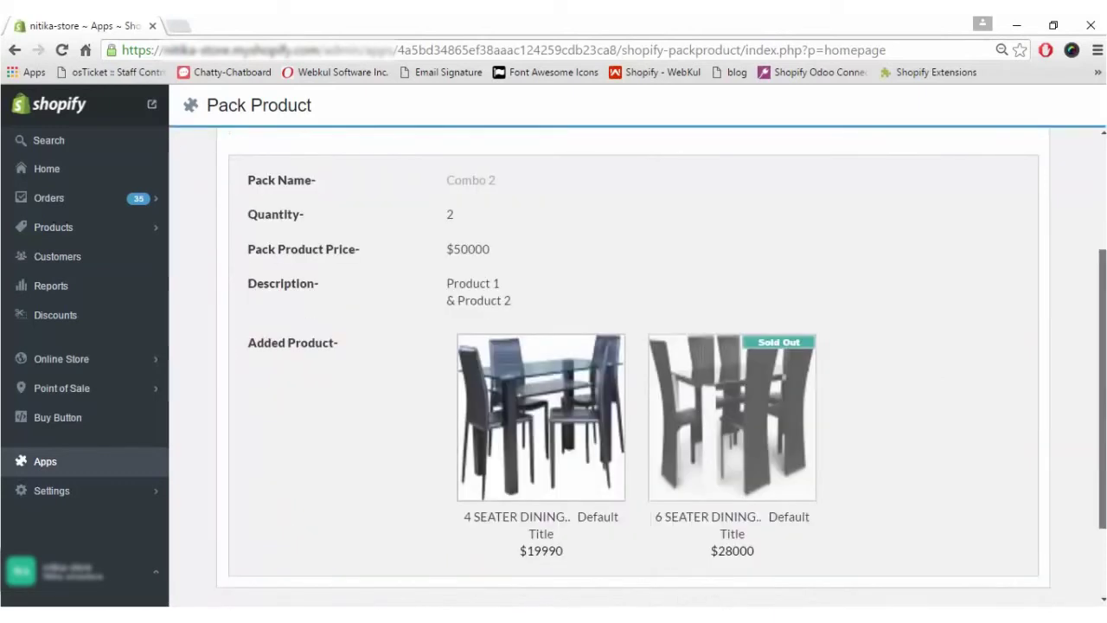
scroll(519, 346, up, 3)
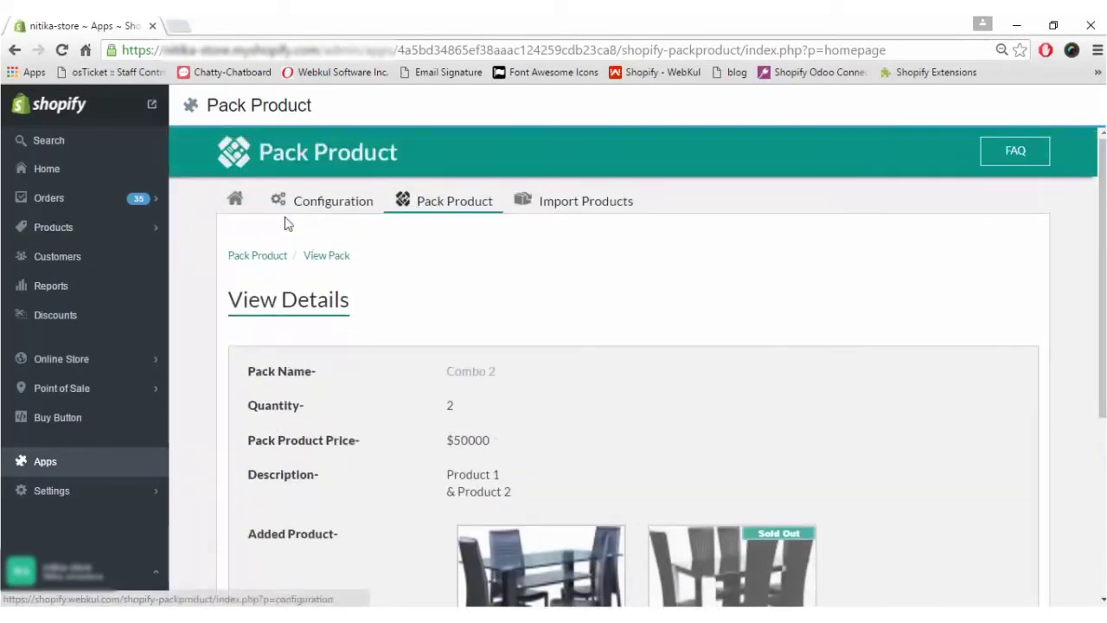
click(420, 205)
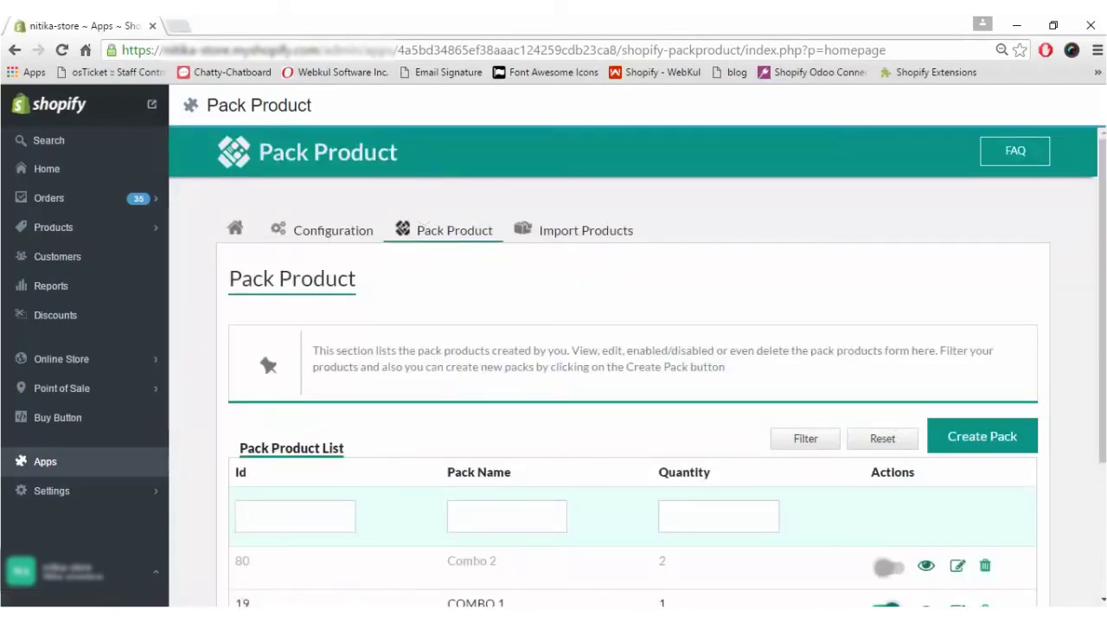
scroll(990, 431, down, 2)
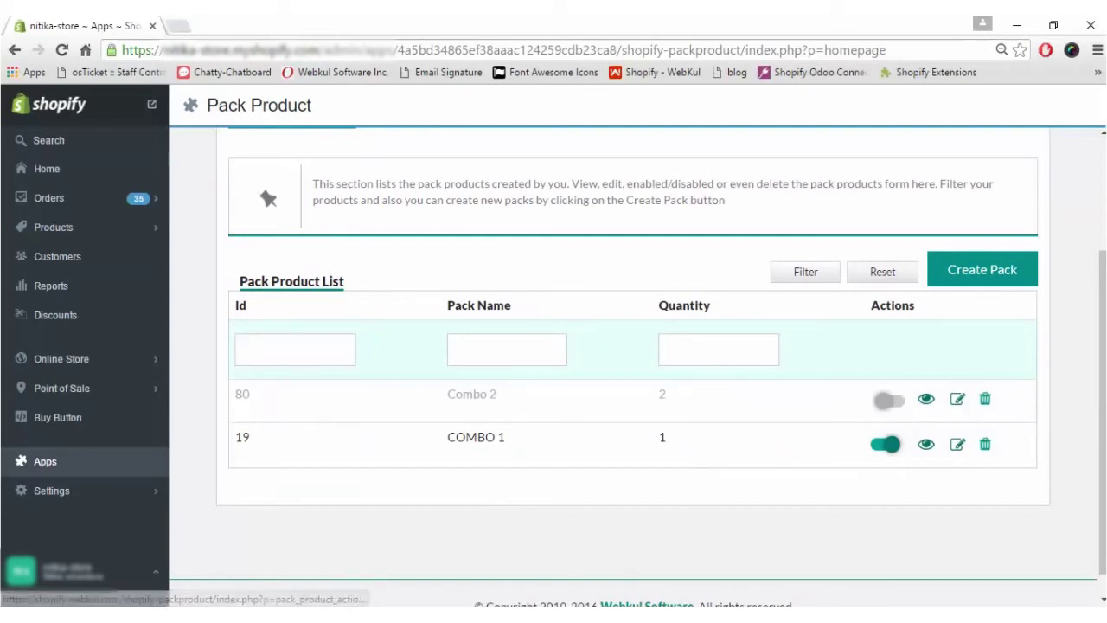
scroll(637, 367, up, 2)
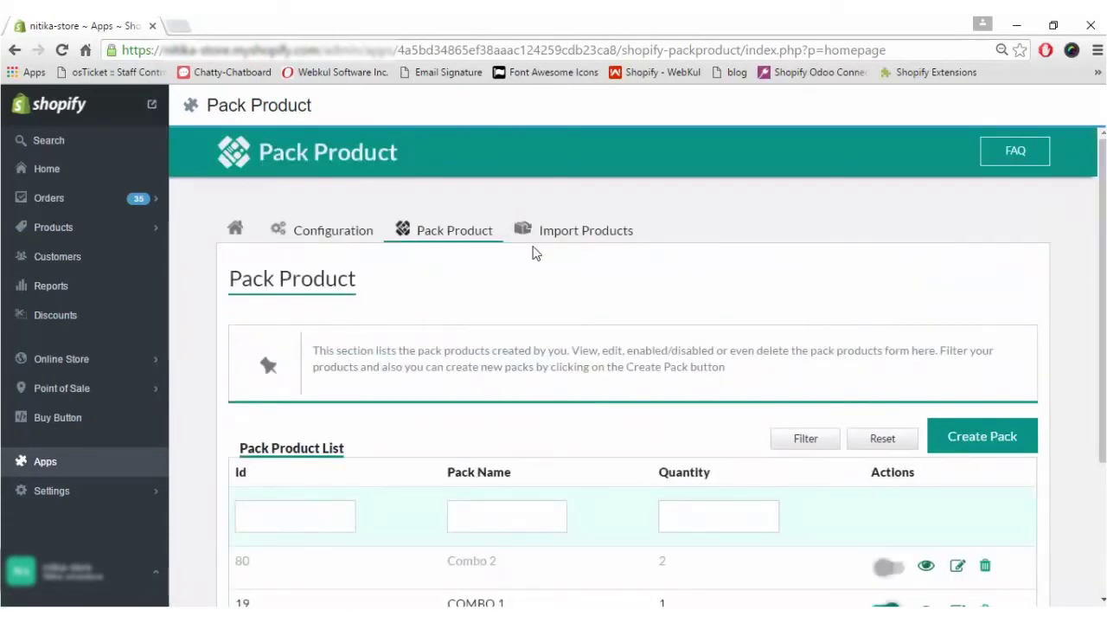
click(579, 235)
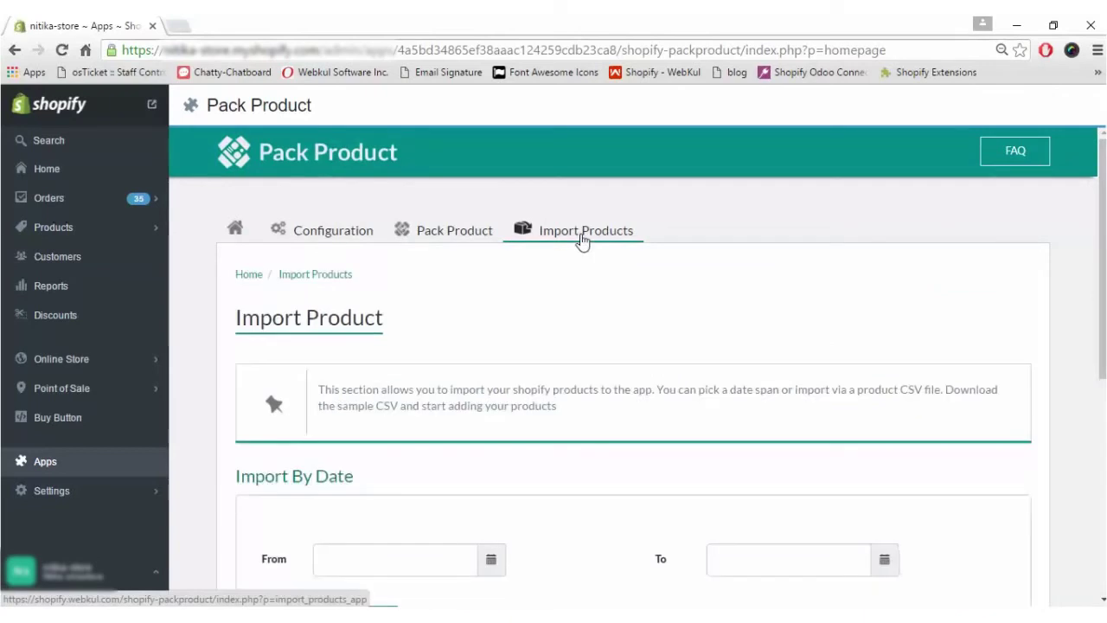
scroll(637, 367, down, 3)
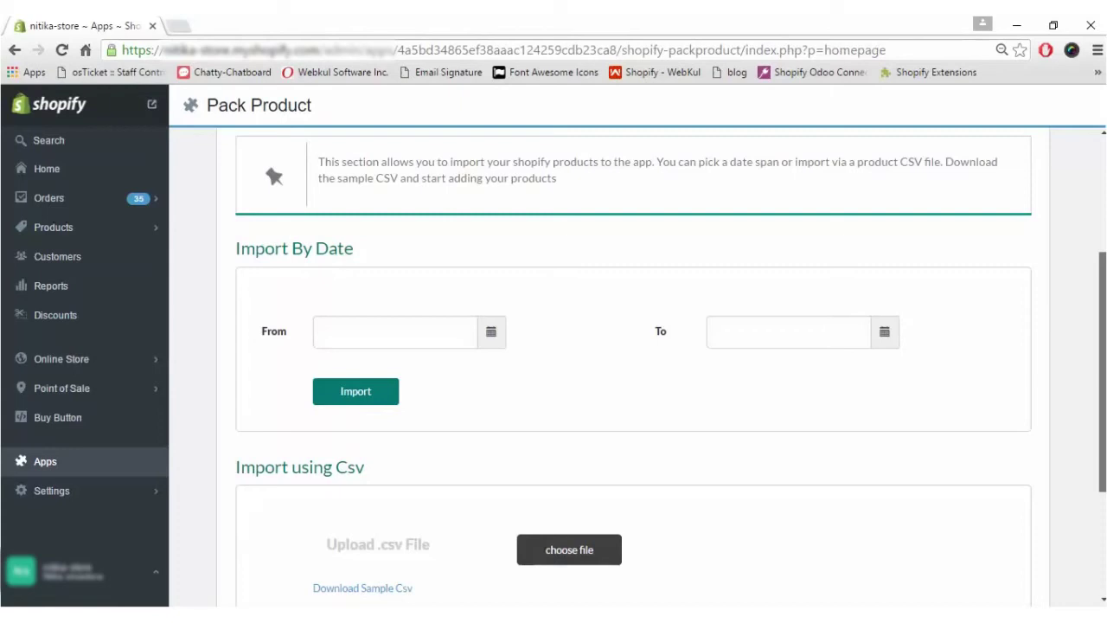
click(448, 332)
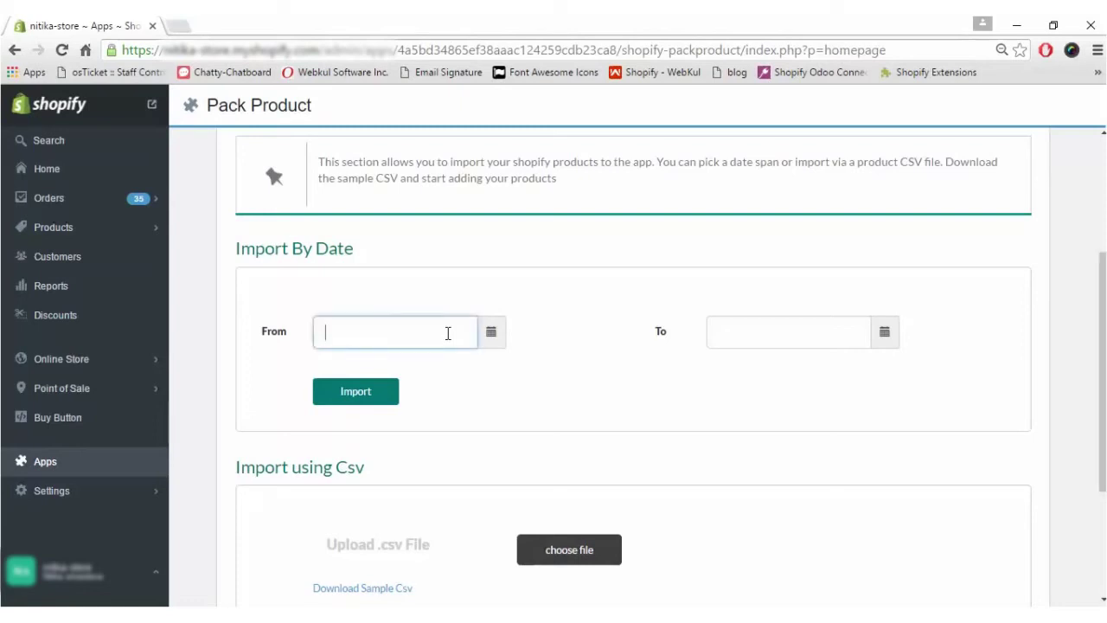
click(800, 326)
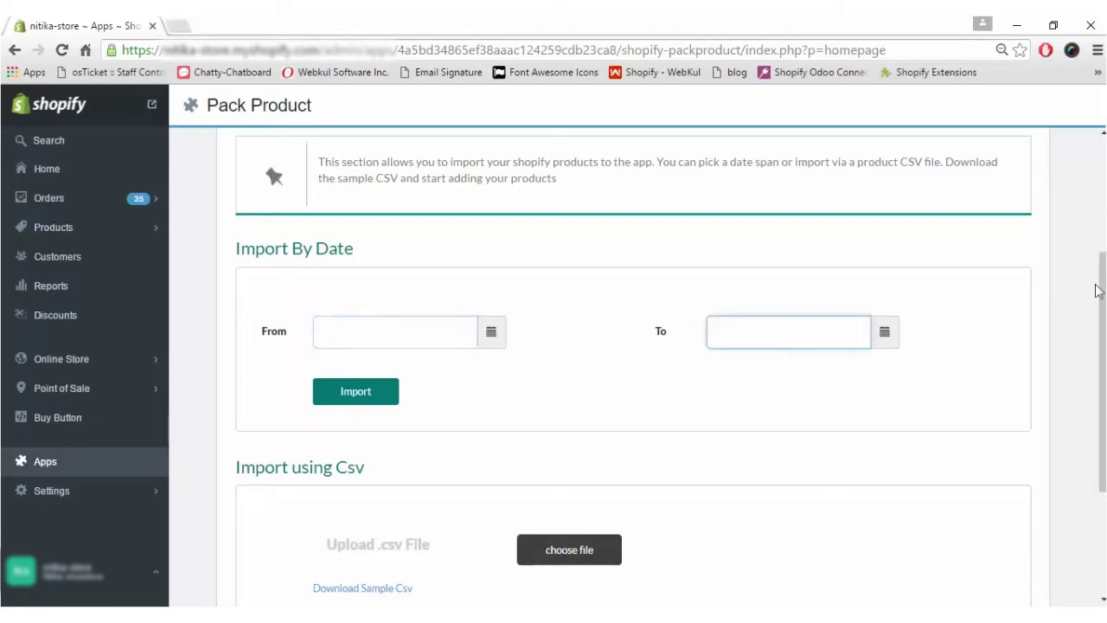
scroll(567, 412, down, 2)
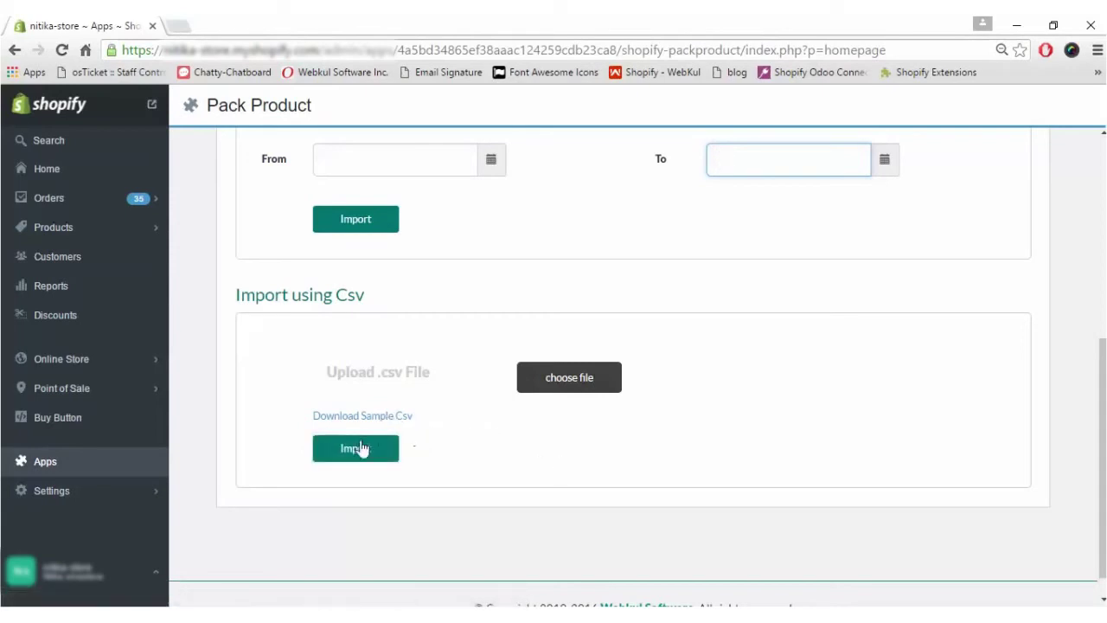
On the app Home page, highlight the Important Note snippets for product.liquid and product-loop.liquid.
scroll(674, 381, up, 5)
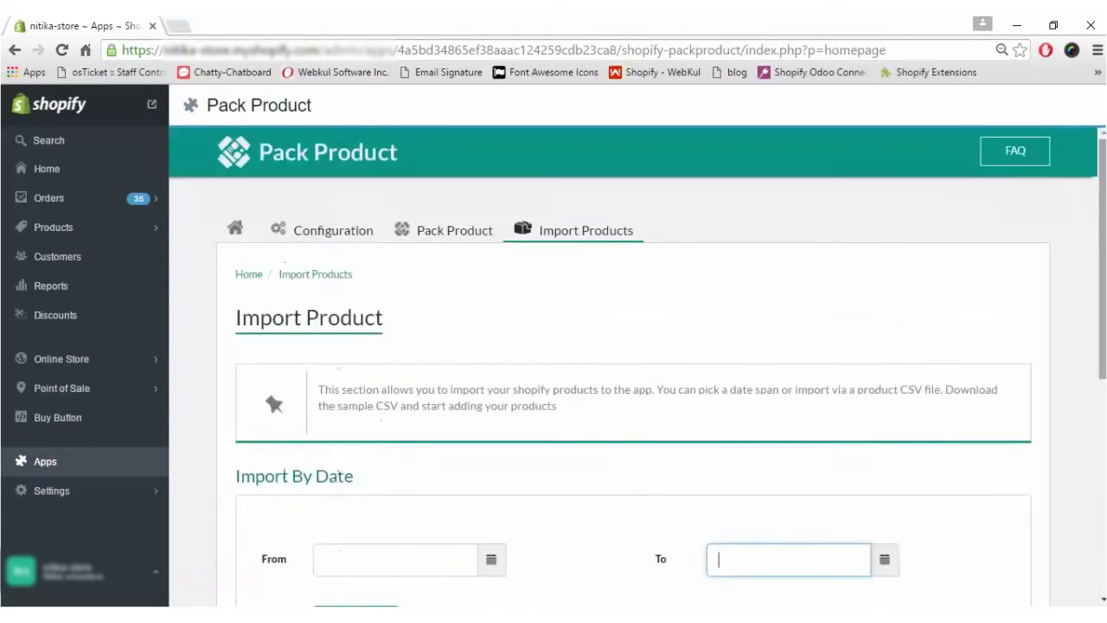
click(236, 238)
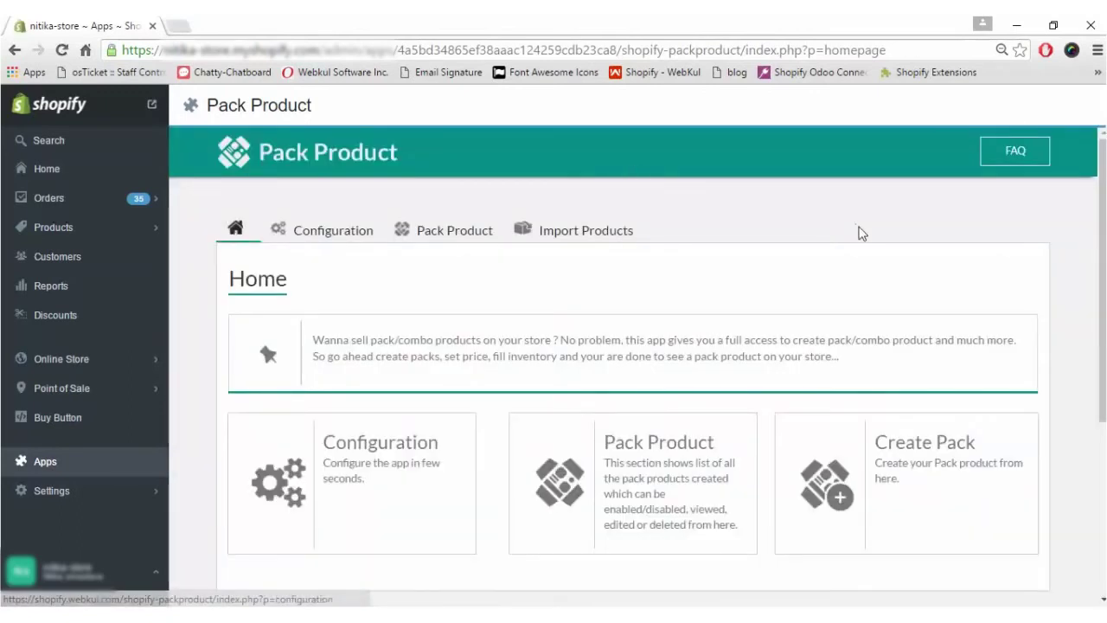
scroll(859, 233, down, 3)
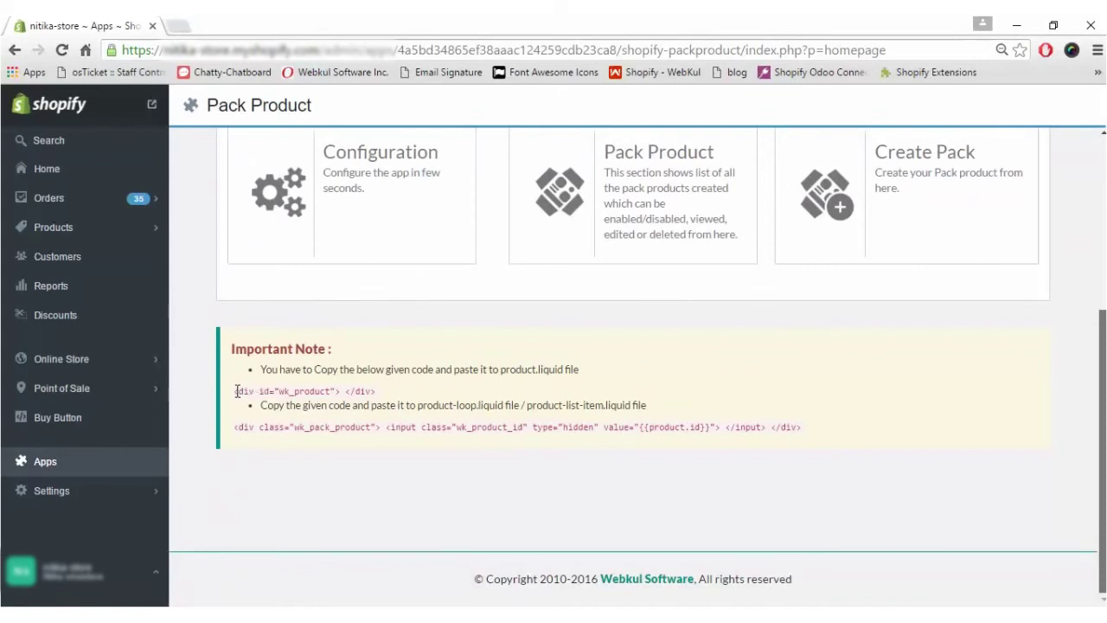
drag(236, 391, 377, 396)
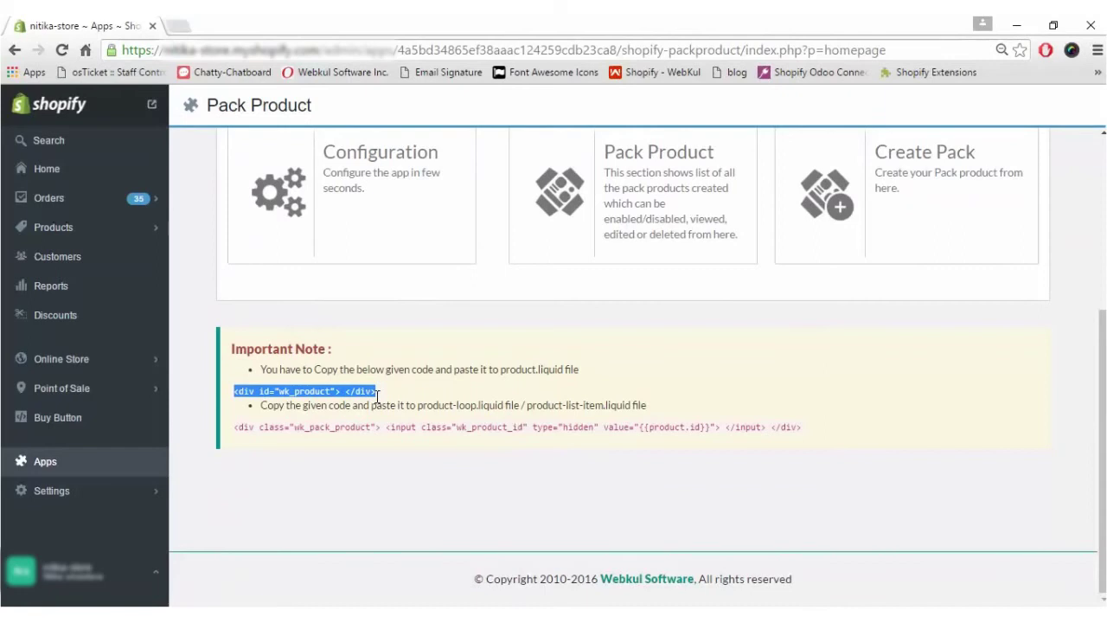
drag(235, 427, 727, 456)
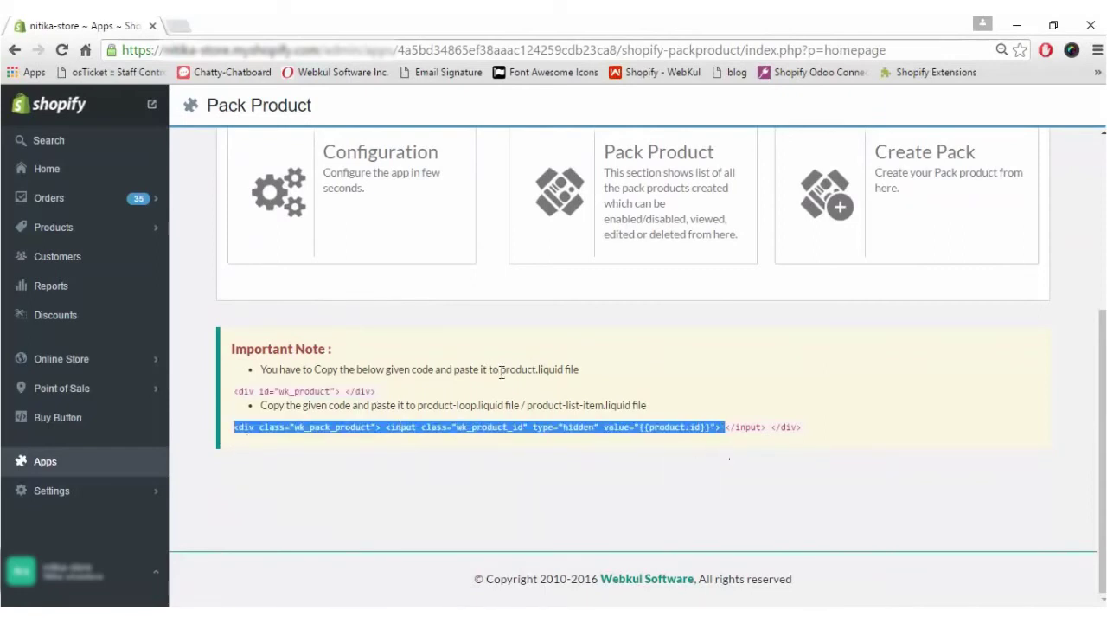
drag(500, 370, 613, 371)
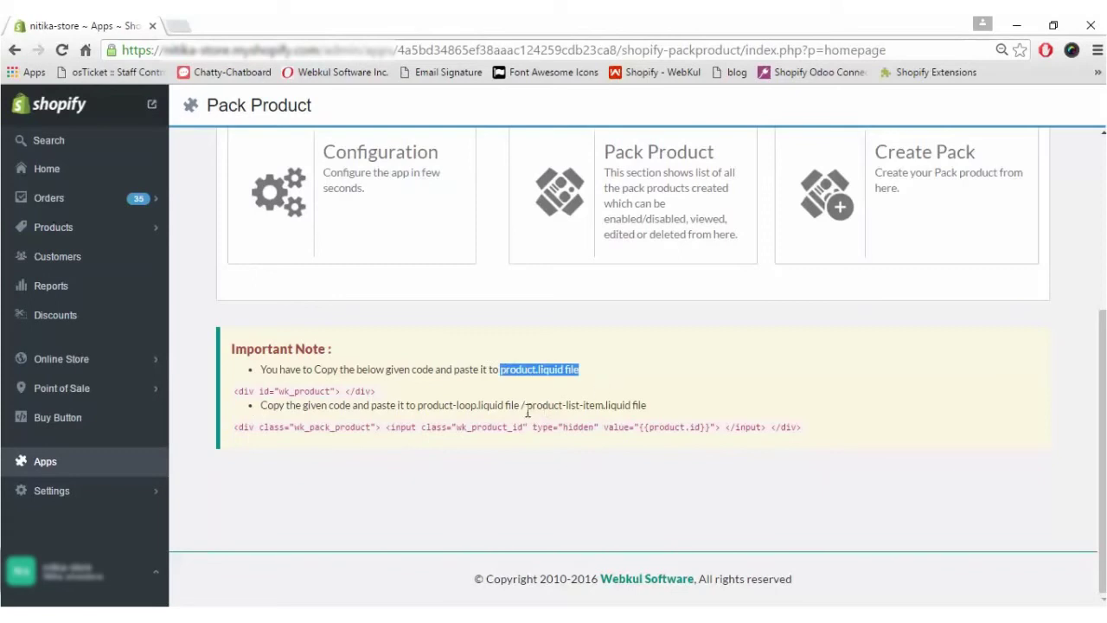
drag(415, 405, 528, 405)
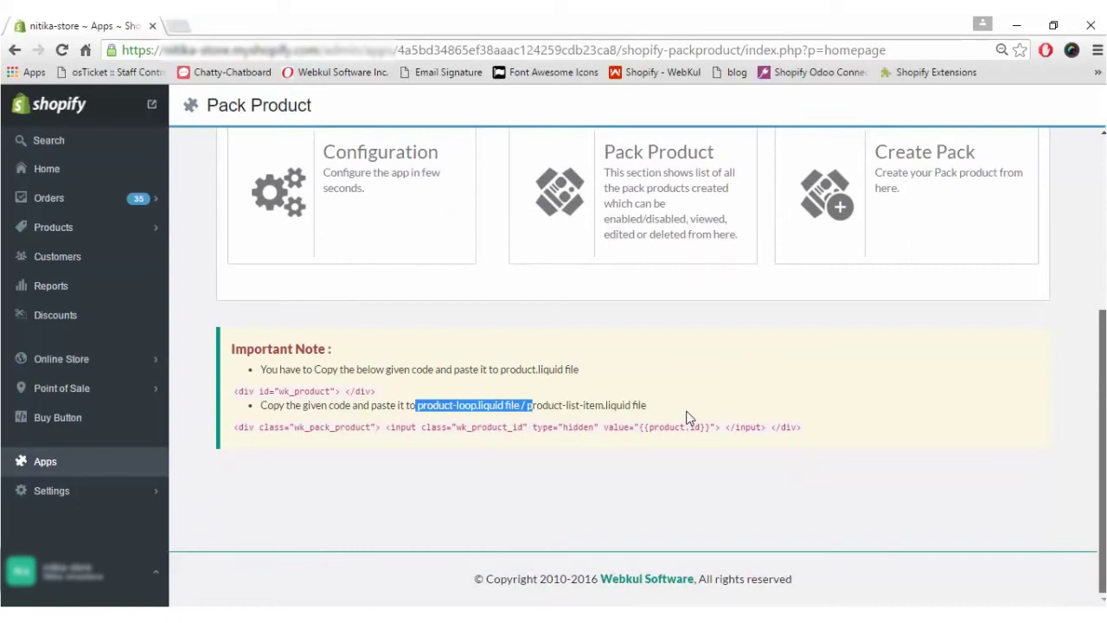
Reselect the <div id="wk_product"> snippet and go to the Online Store Themes page.
click(377, 393)
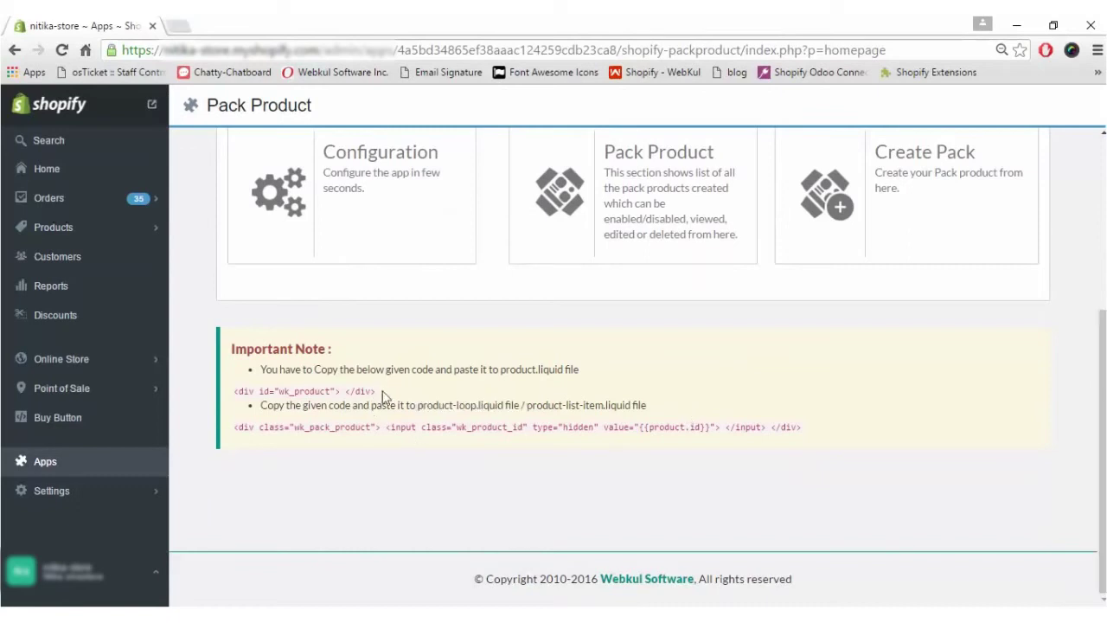
drag(381, 395, 235, 402)
key(ctrl+c)
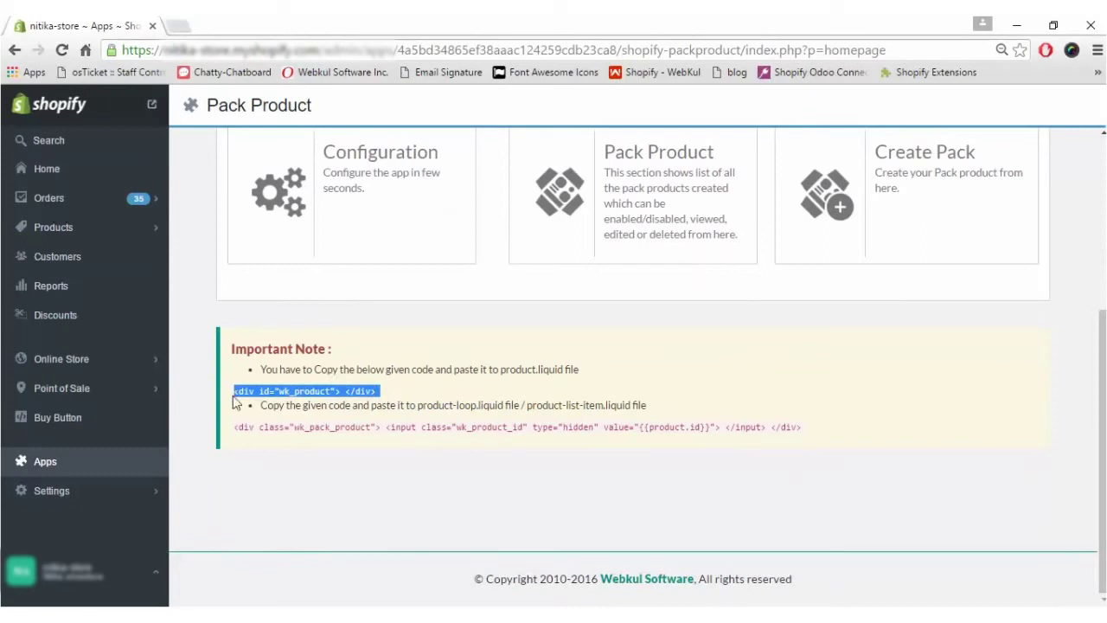
click(119, 366)
Open the Supply theme's code and bring up the templates/product.liquid file.
click(76, 230)
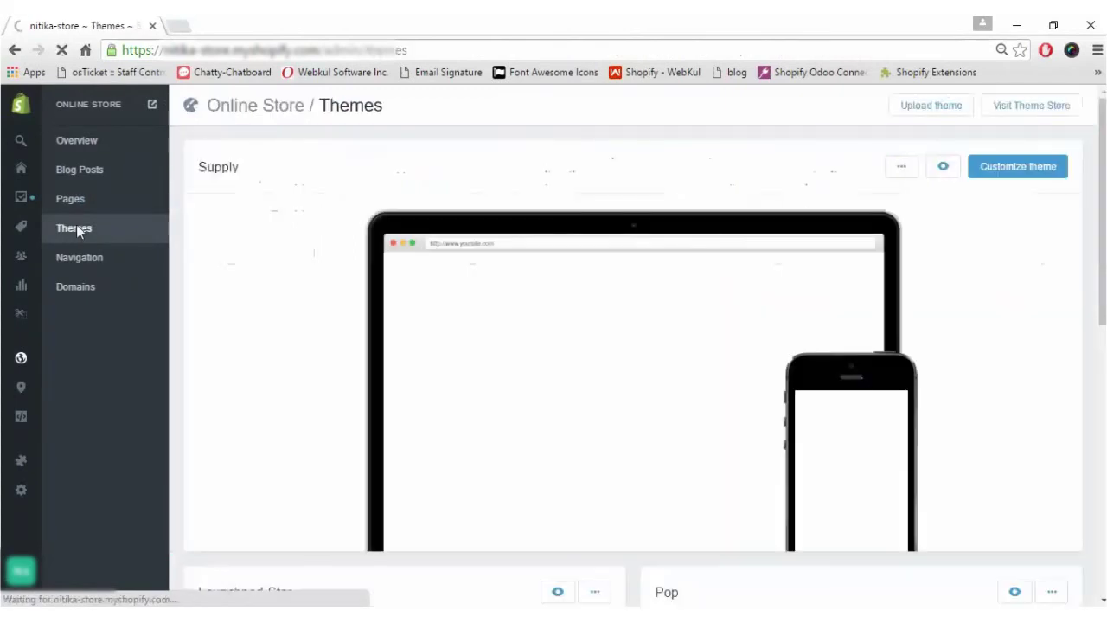
click(902, 168)
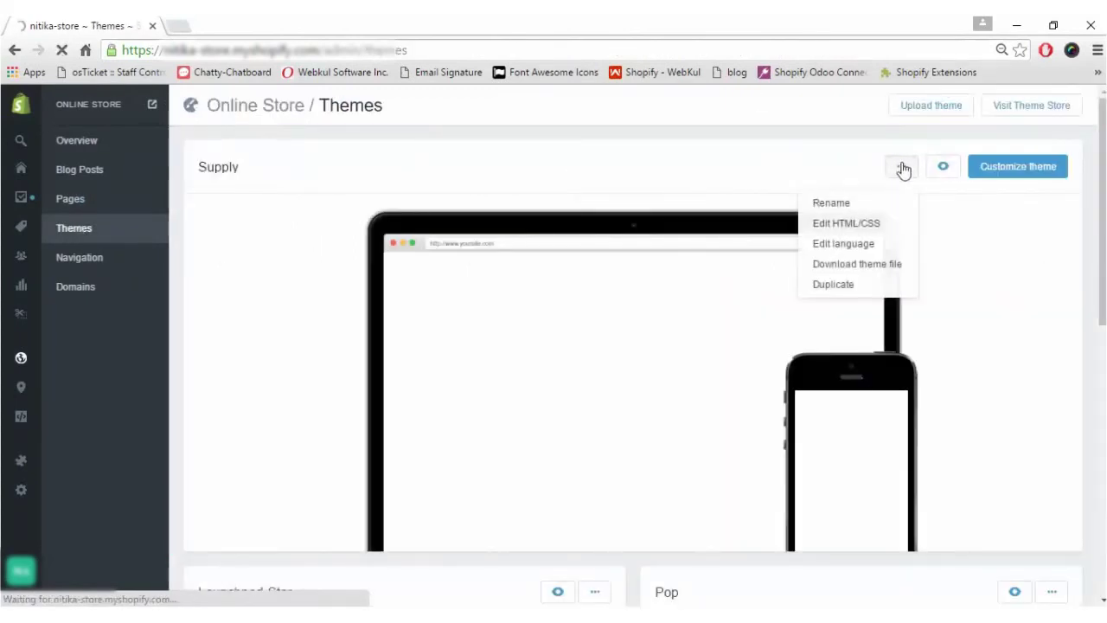
click(856, 227)
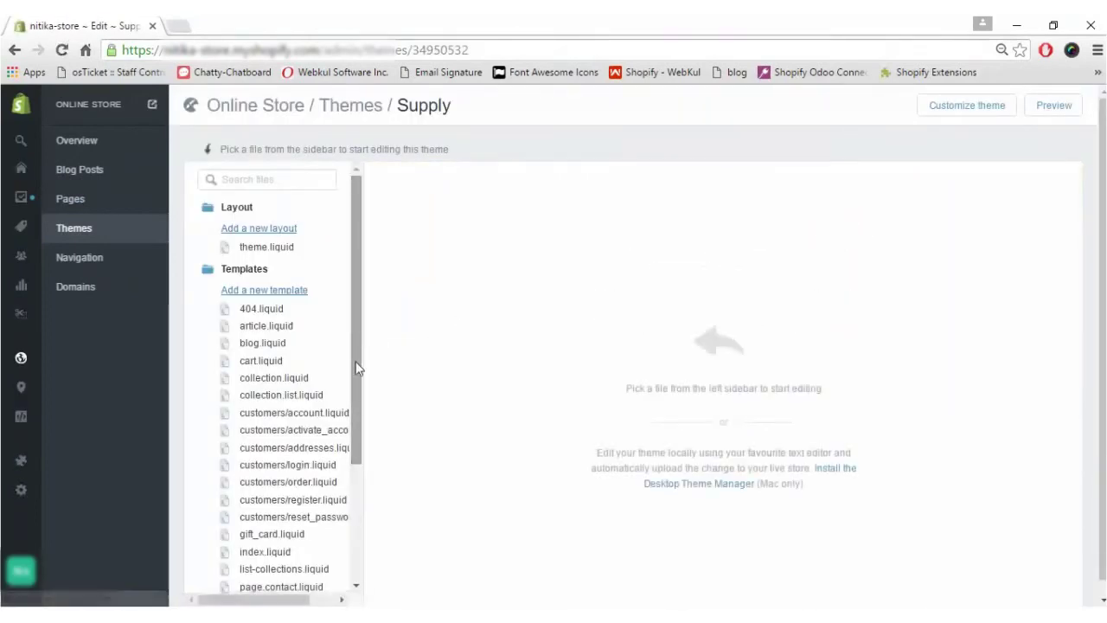
drag(357, 443, 361, 531)
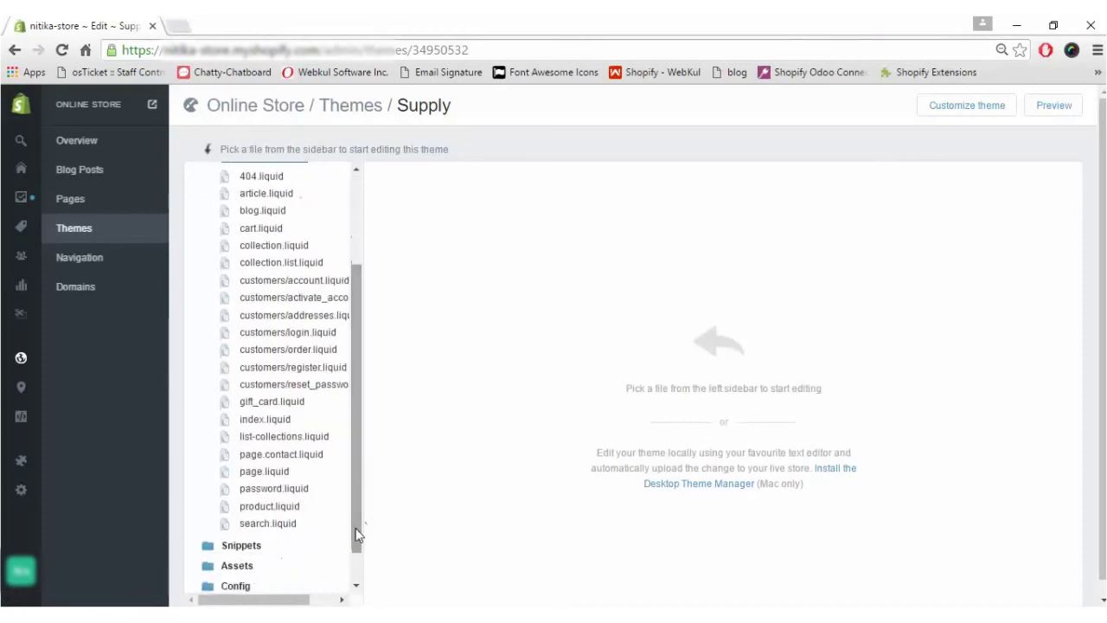
click(290, 510)
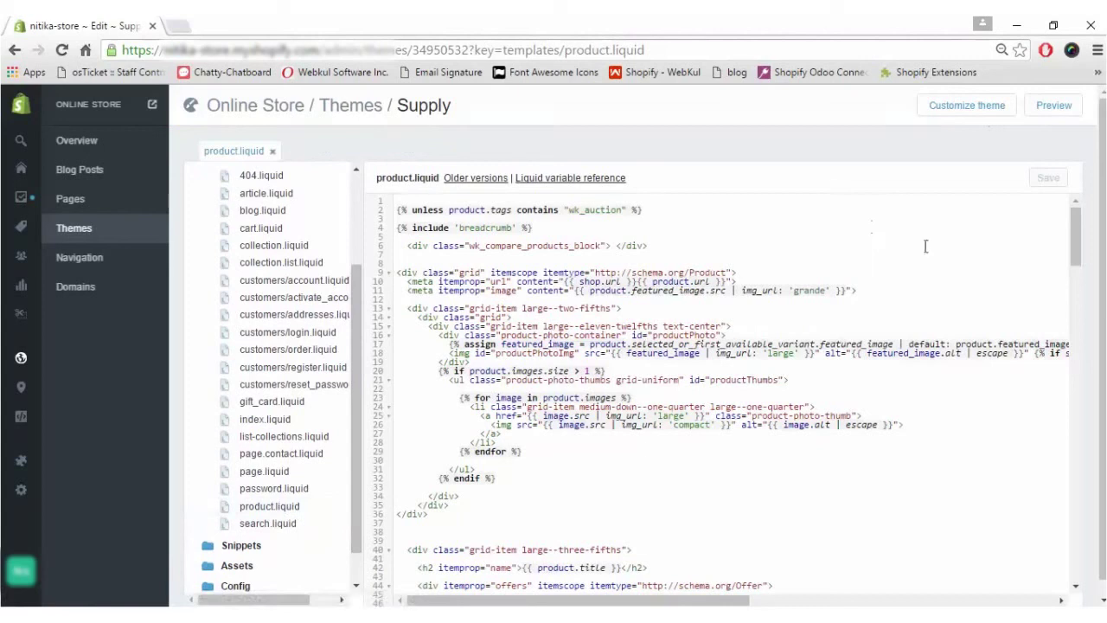
Paste <div id="wk_product"> </div> onto empty line 38 of product.liquid.
click(403, 534)
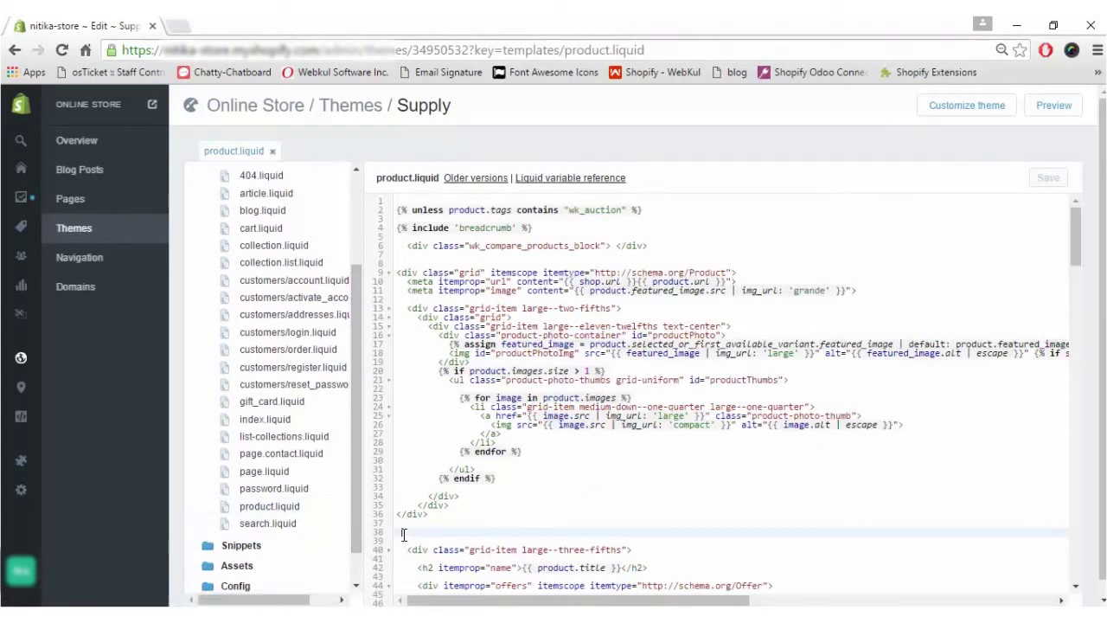
key(ctrl+v)
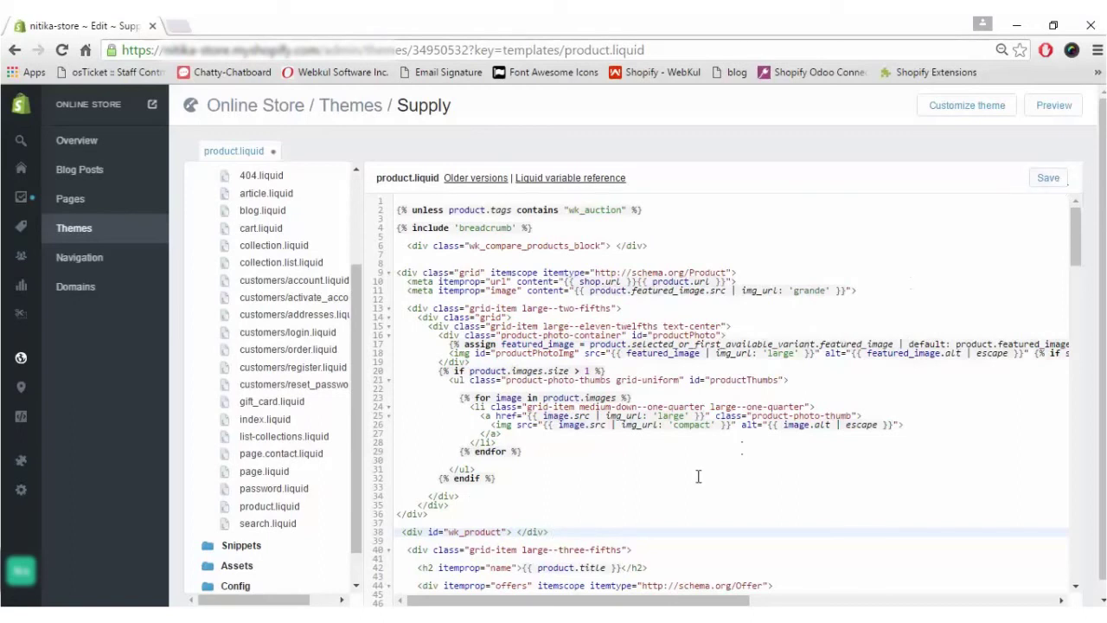
scroll(918, 597, down, 5)
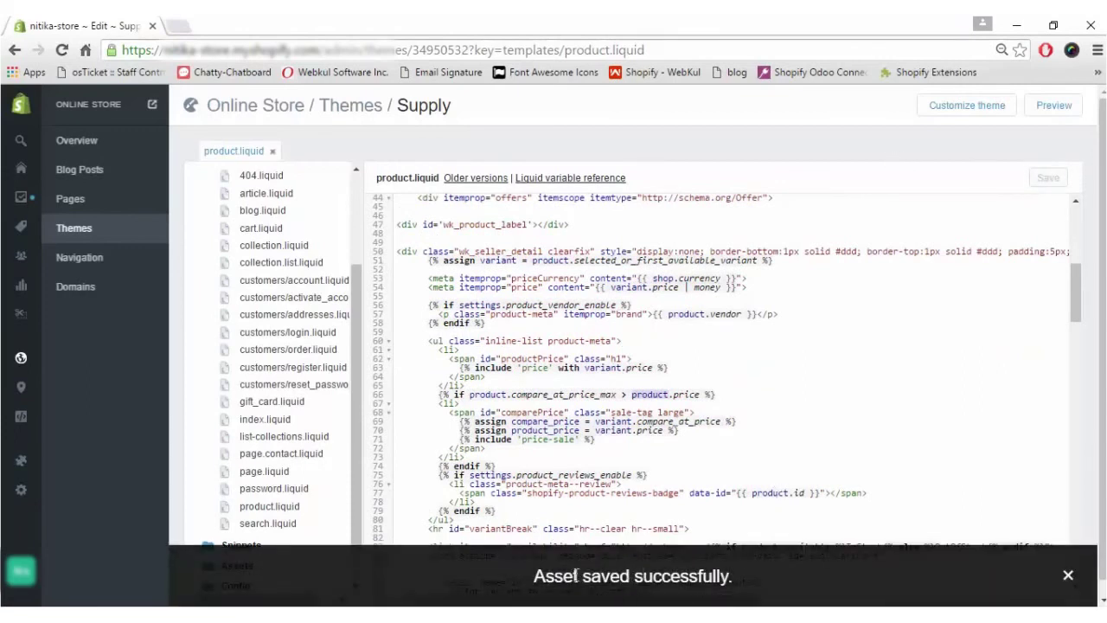
Go to the installed apps and open the Pack Product app.
click(26, 461)
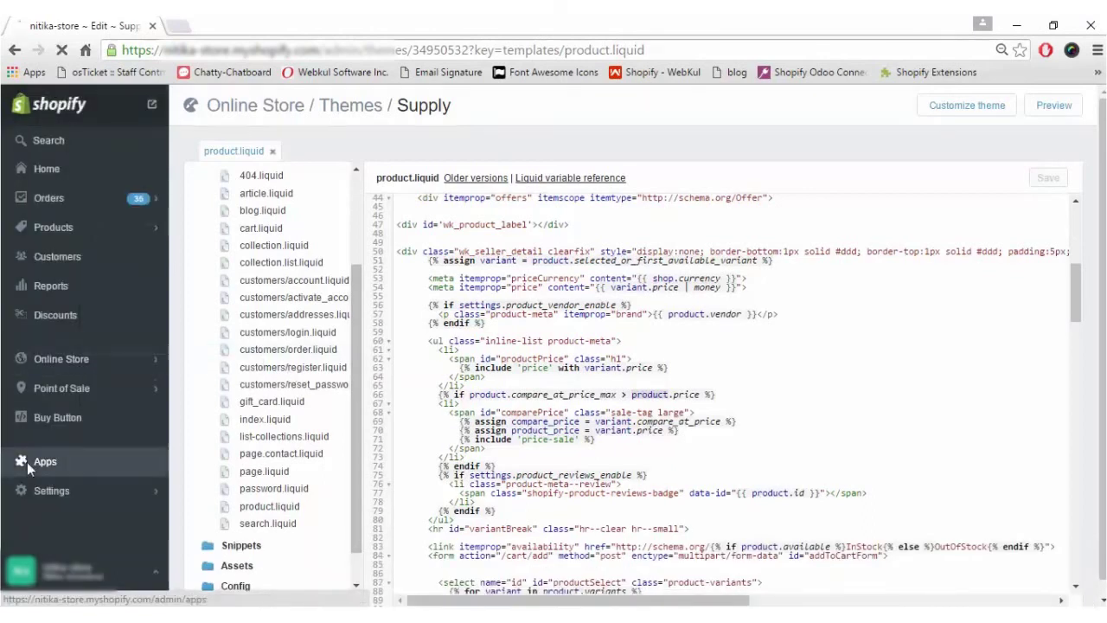
scroll(887, 412, down, 1)
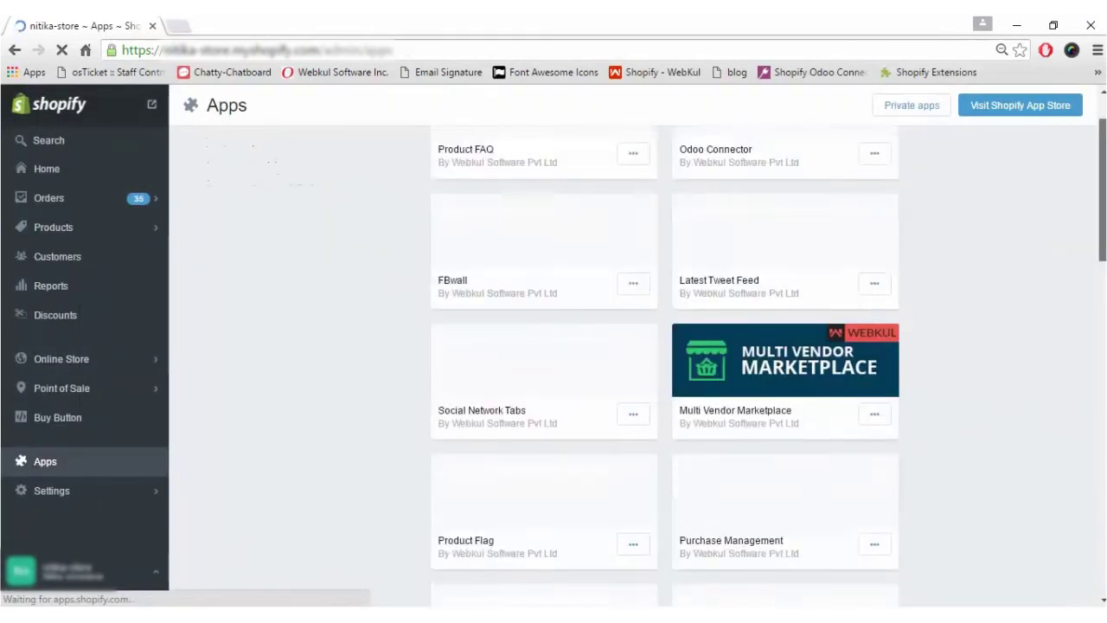
scroll(808, 279, down, 1)
scroll(808, 280, down, 4)
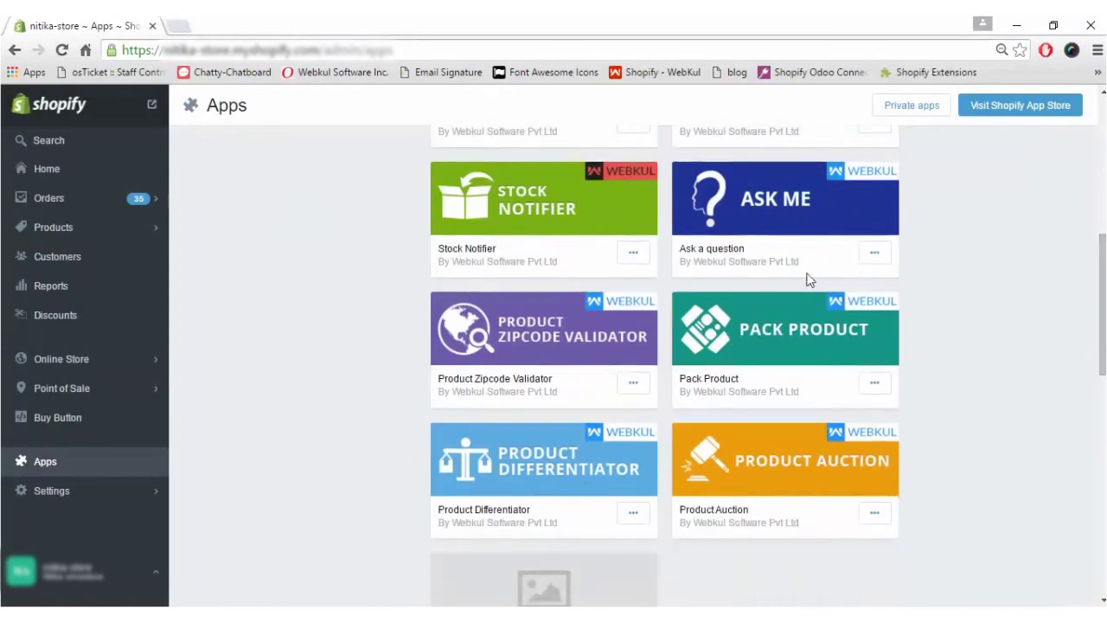
click(759, 358)
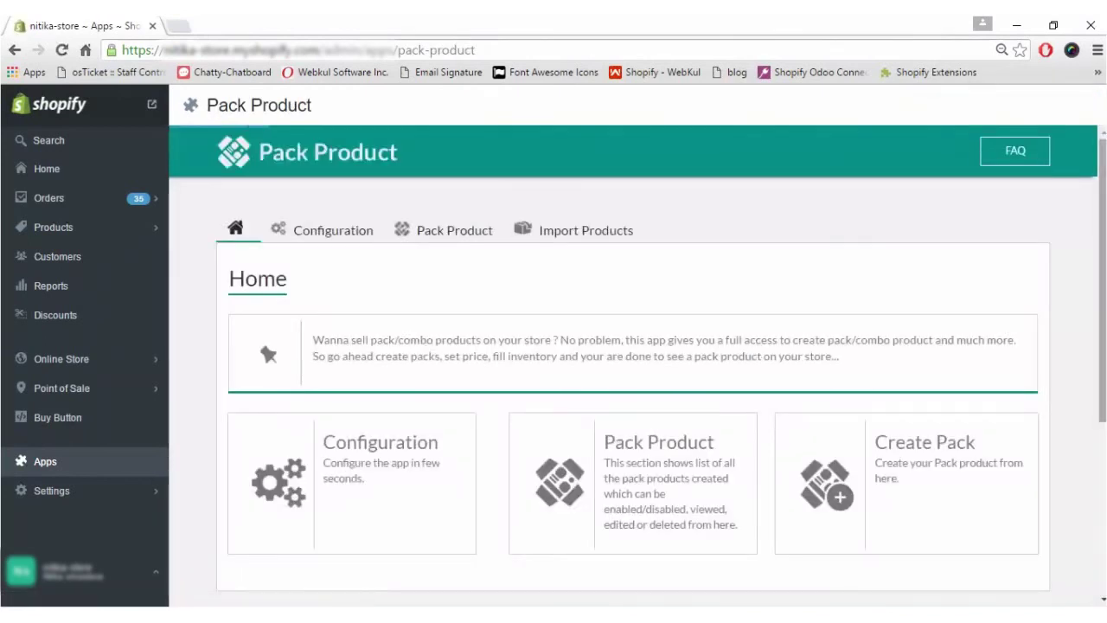
Select the wk_pack_product snippet in the Important Note, review the list, and view the online store.
scroll(757, 351, down, 5)
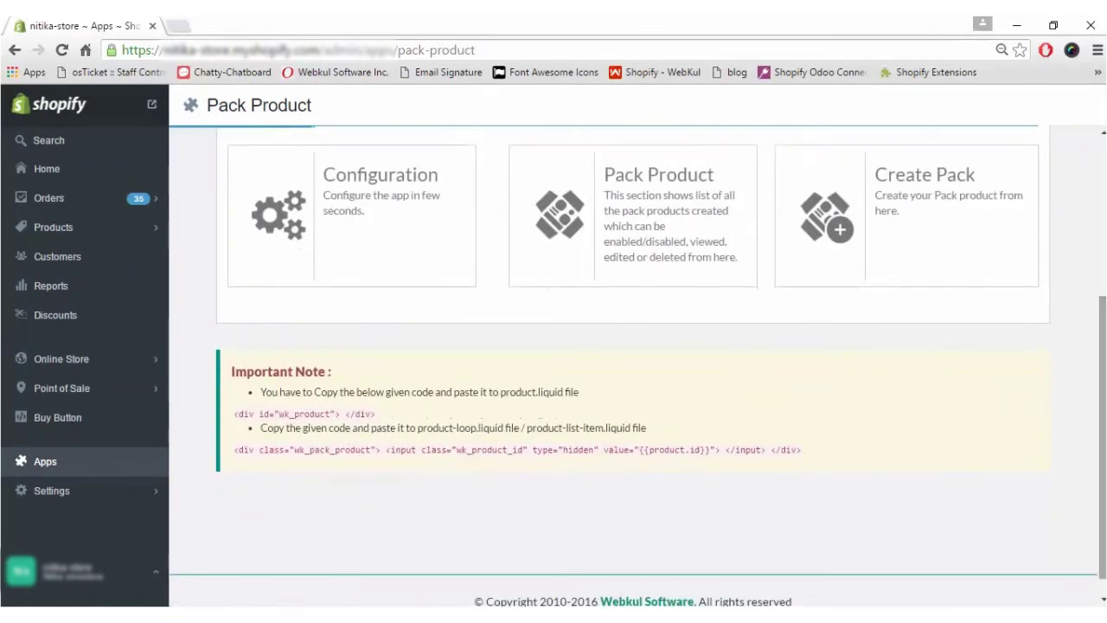
drag(811, 456, 432, 463)
click(412, 489)
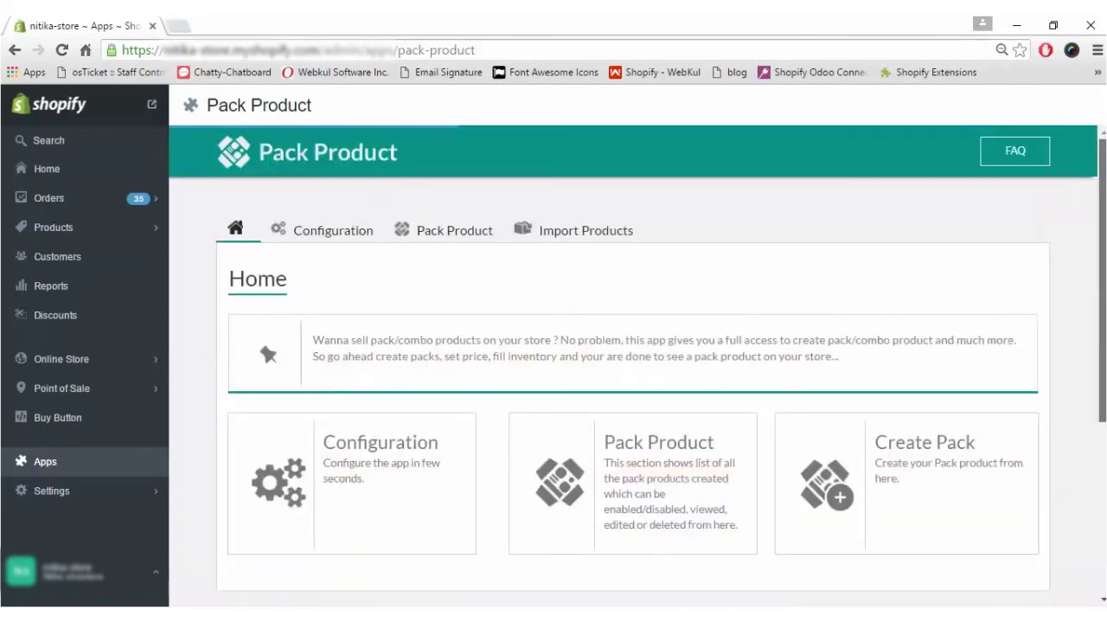
scroll(637, 366, down, 2)
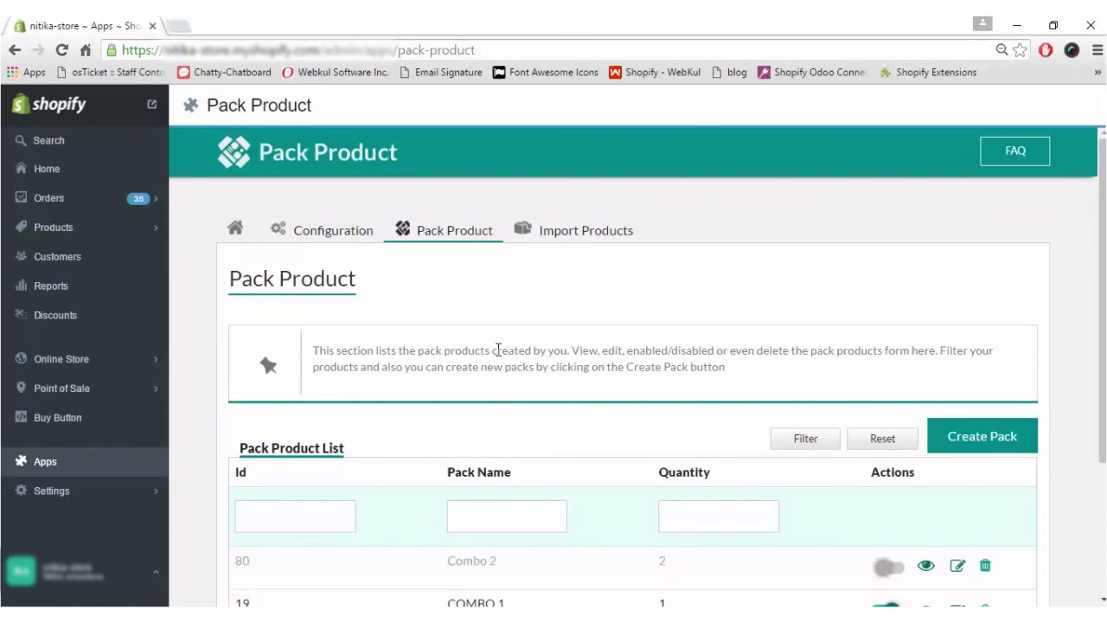
click(152, 108)
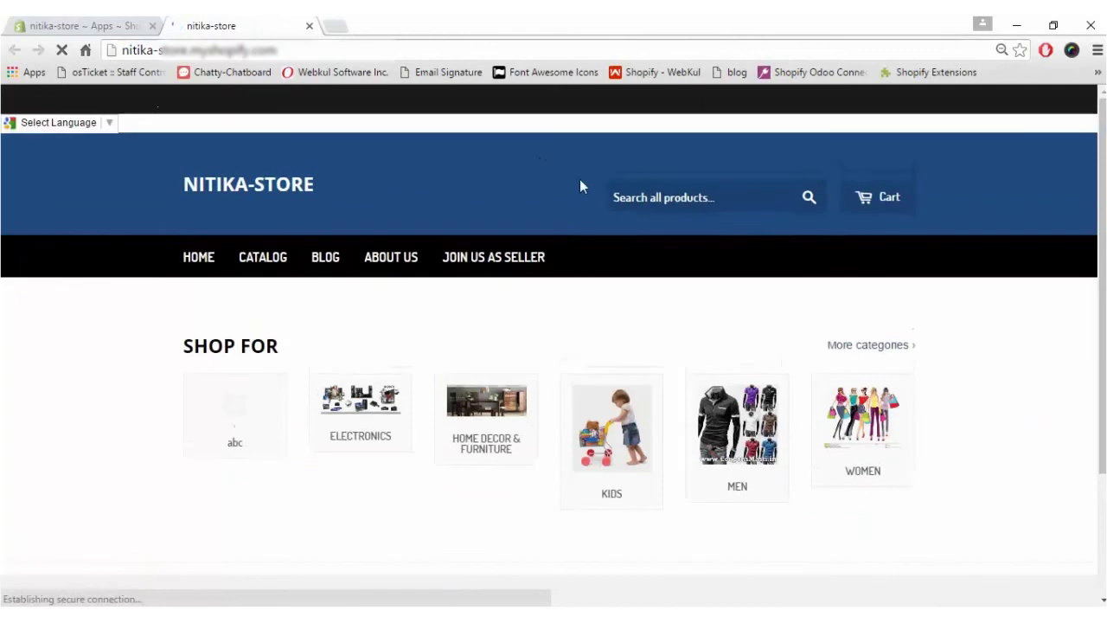
Search the storefront for 'combo', which lists only COMBO 1 and DINING TABLE.
click(663, 199)
text(c)
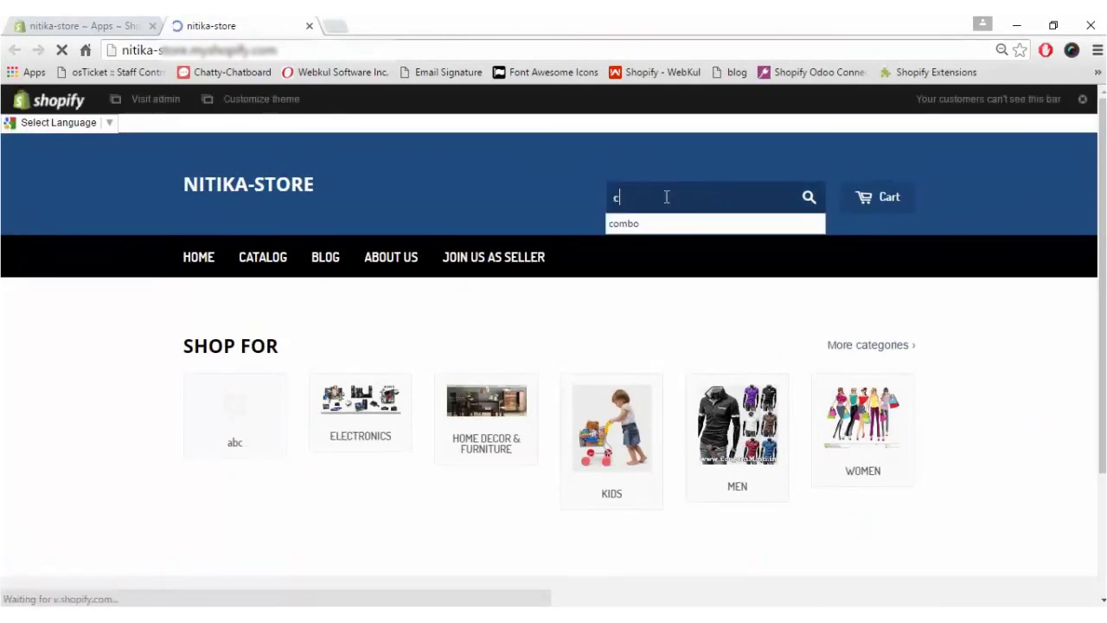
text(omb)
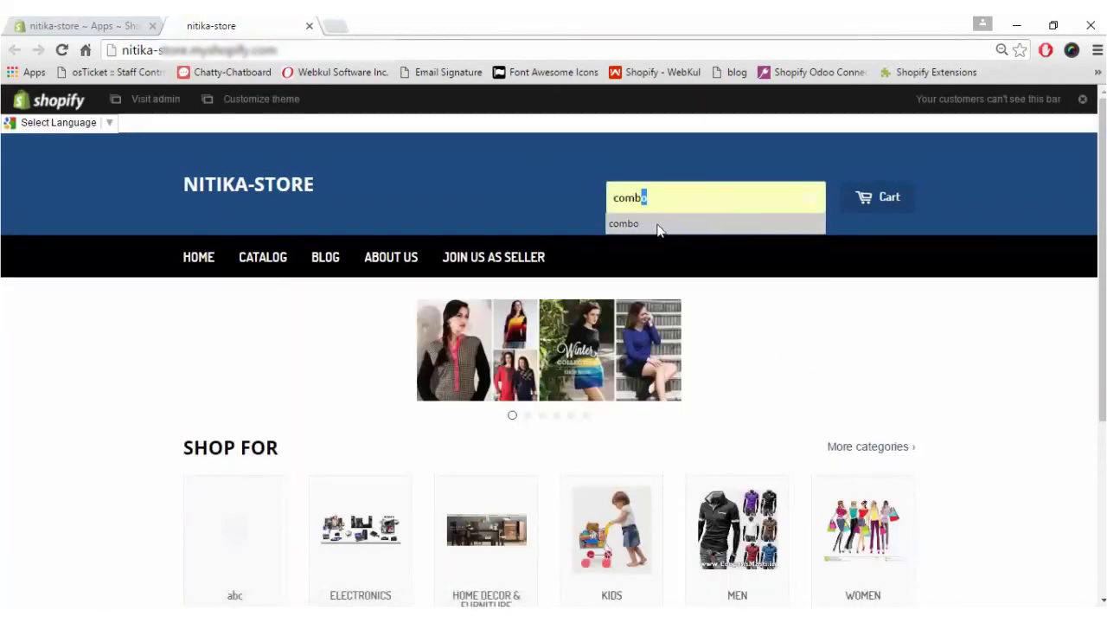
click(657, 223)
key(Return)
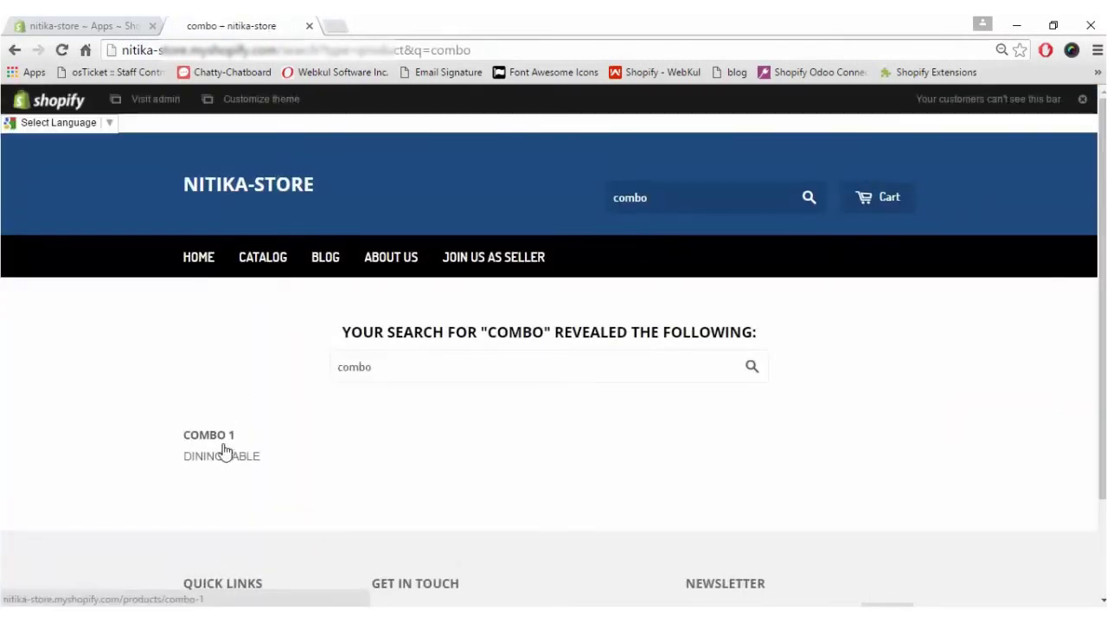
Enable the Combo 2 pack in the Pack Product admin, then return to the search results.
click(104, 20)
scroll(1057, 389, down, 3)
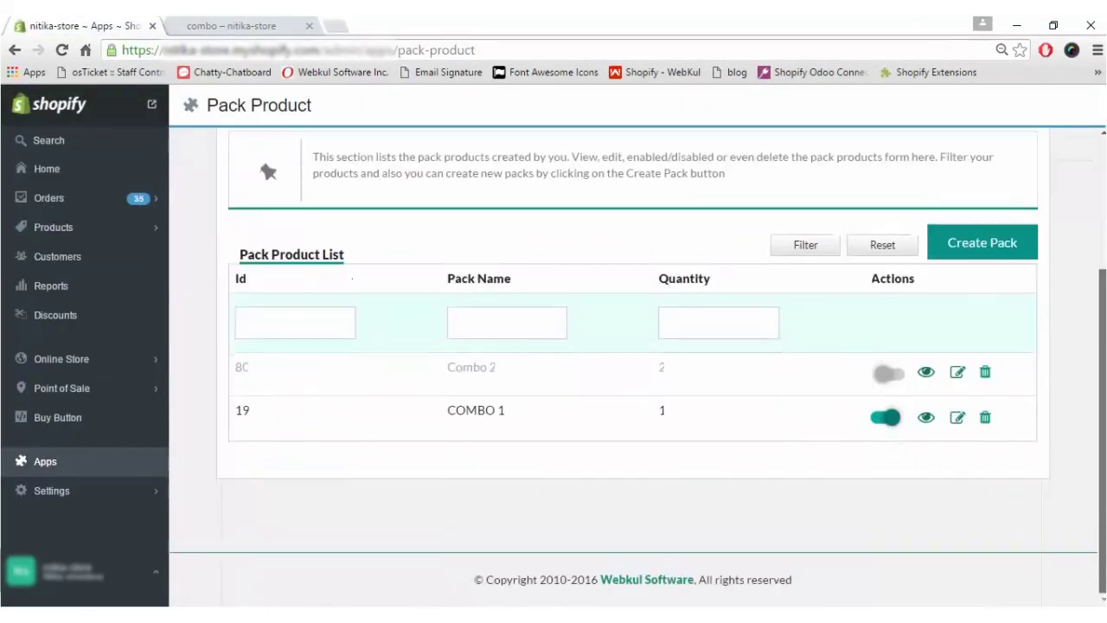
click(891, 376)
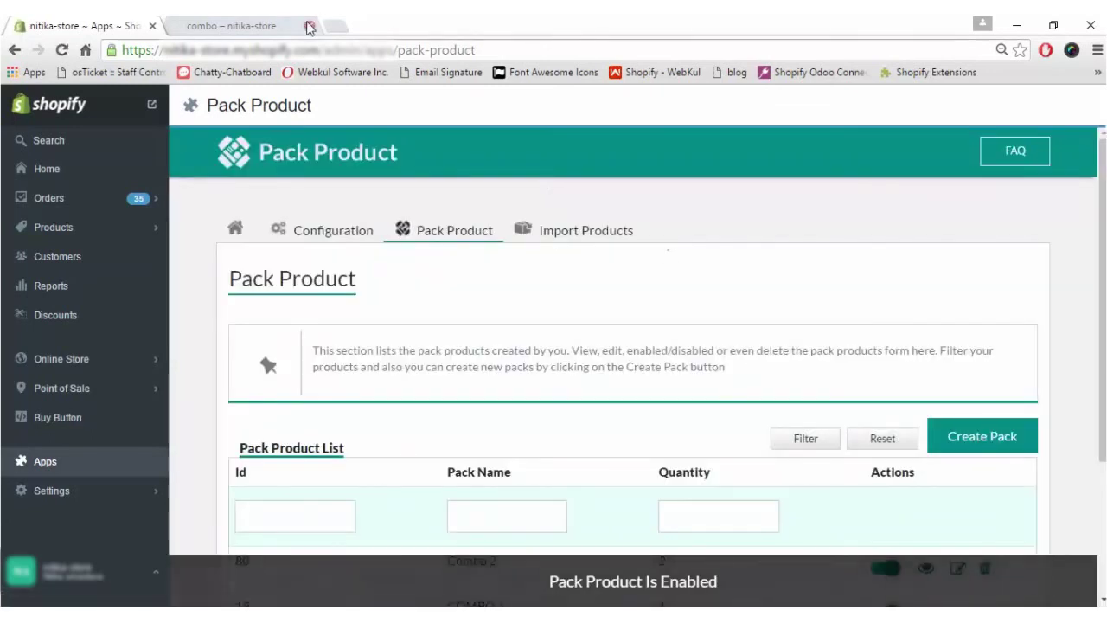
click(273, 26)
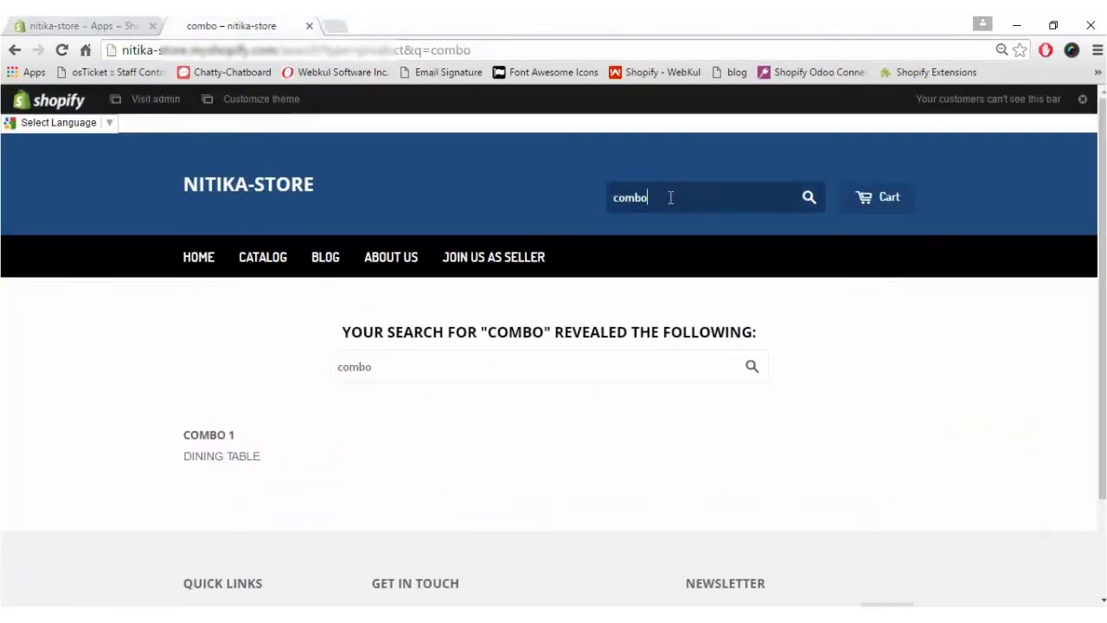
Reload the combo results and open Combo 2's page, priced 50,000 with 2 left.
key(F5)
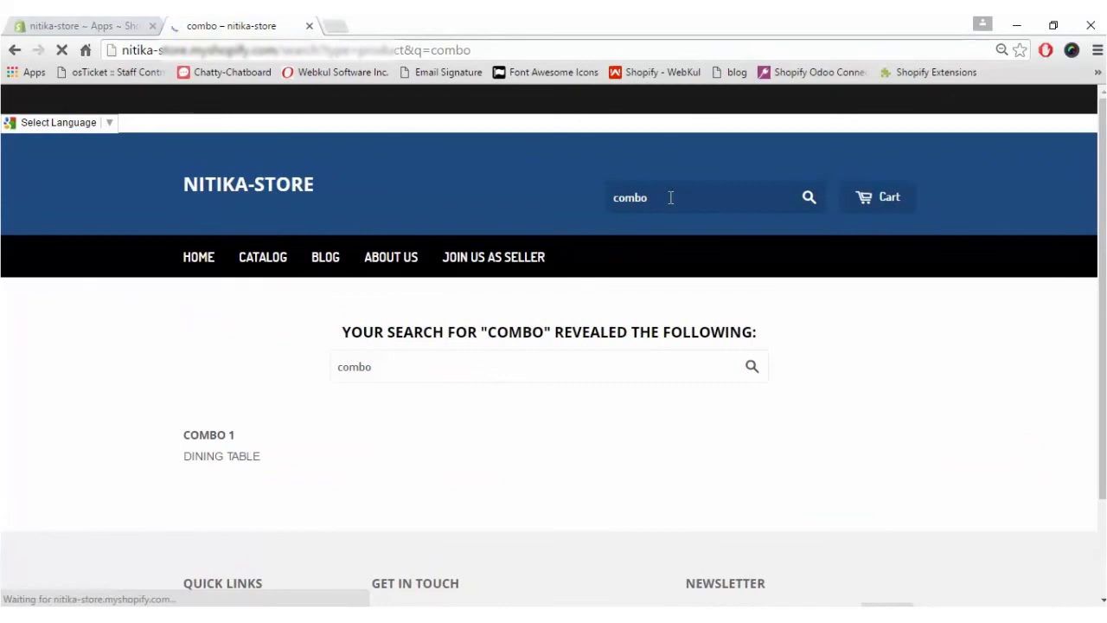
key(F5)
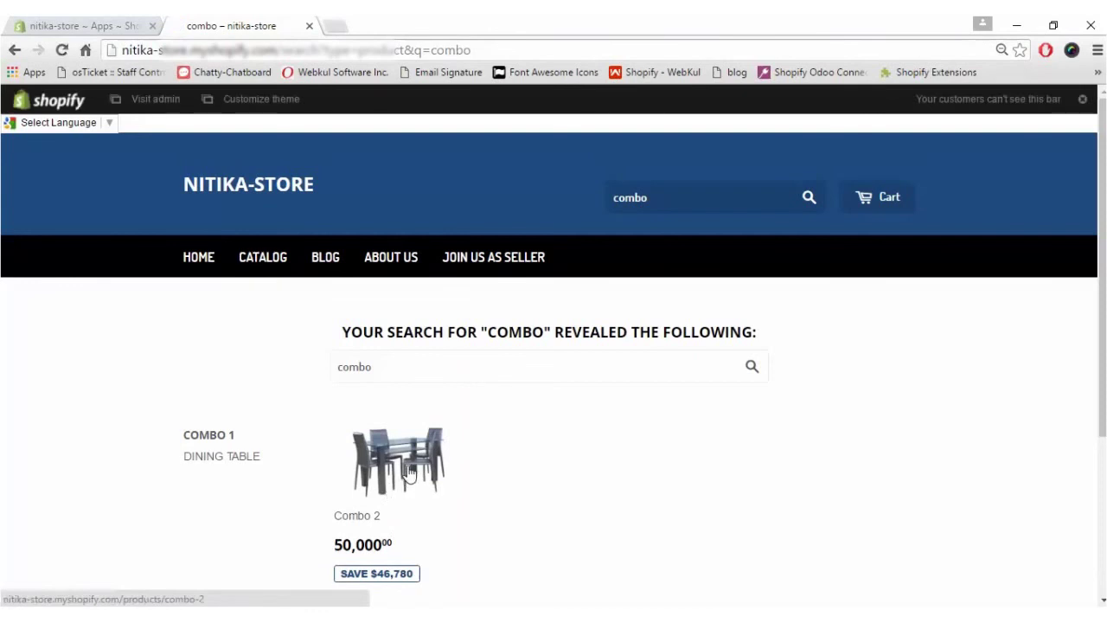
click(407, 468)
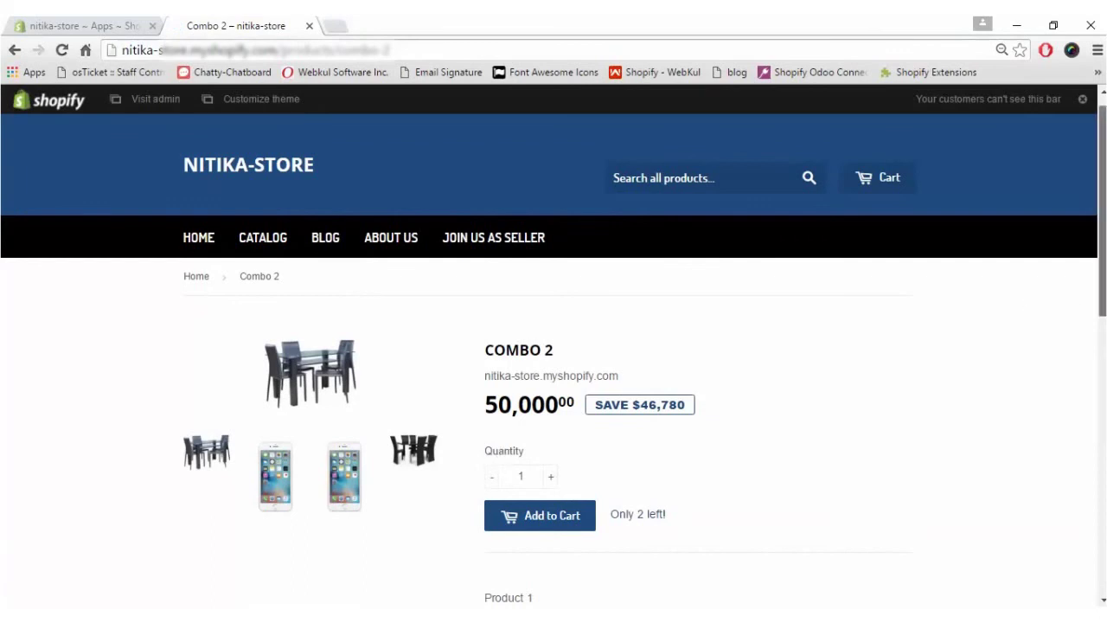
drag(1102, 211, 1101, 322)
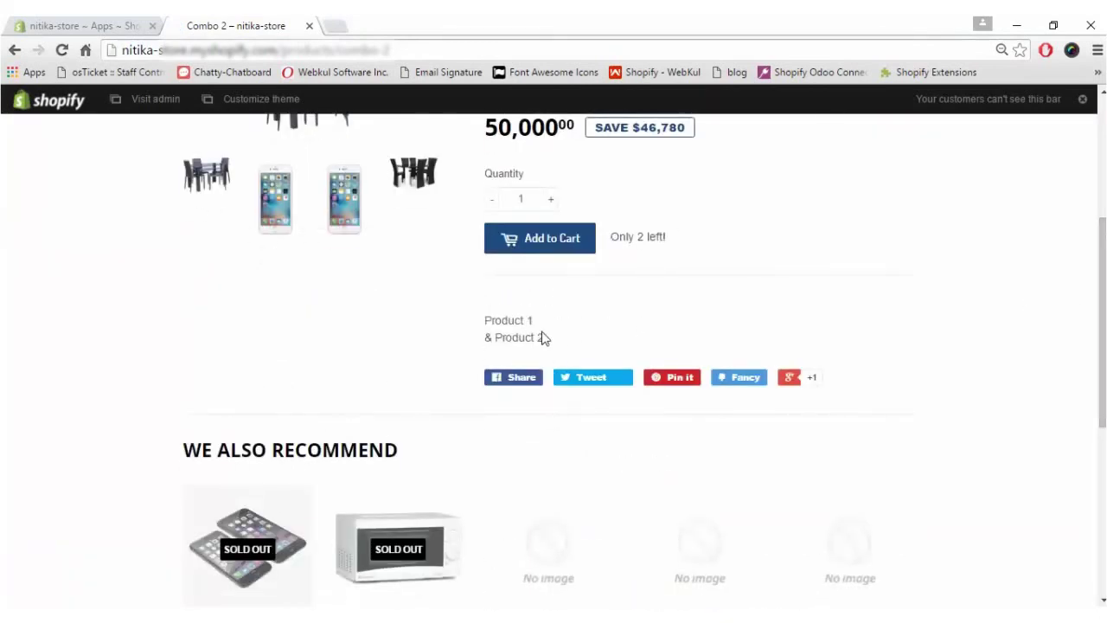
drag(1101, 320, 1102, 216)
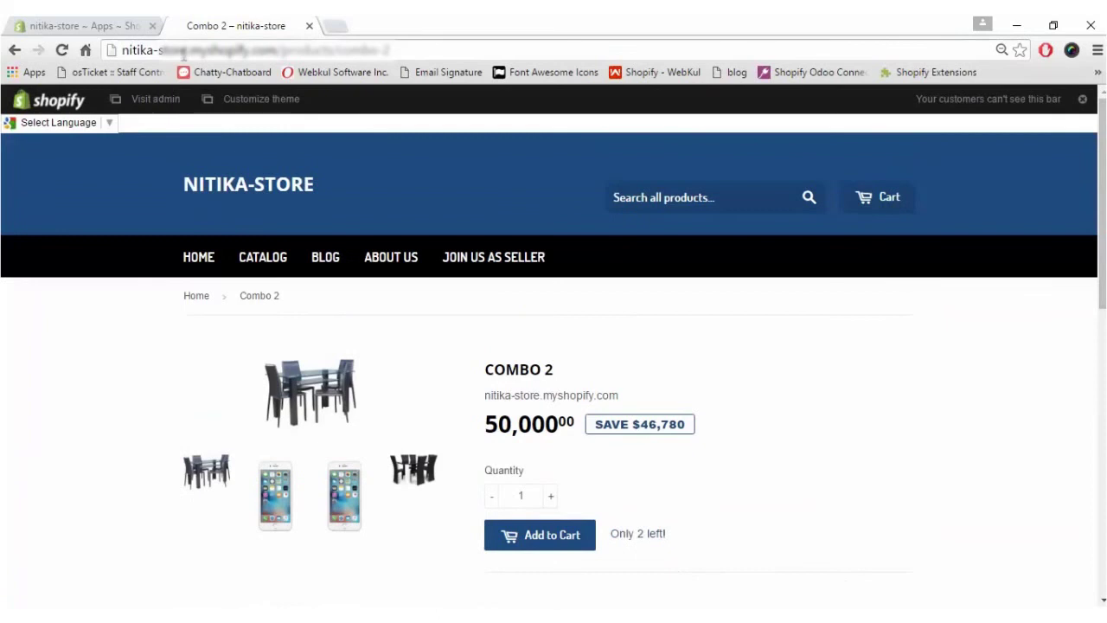